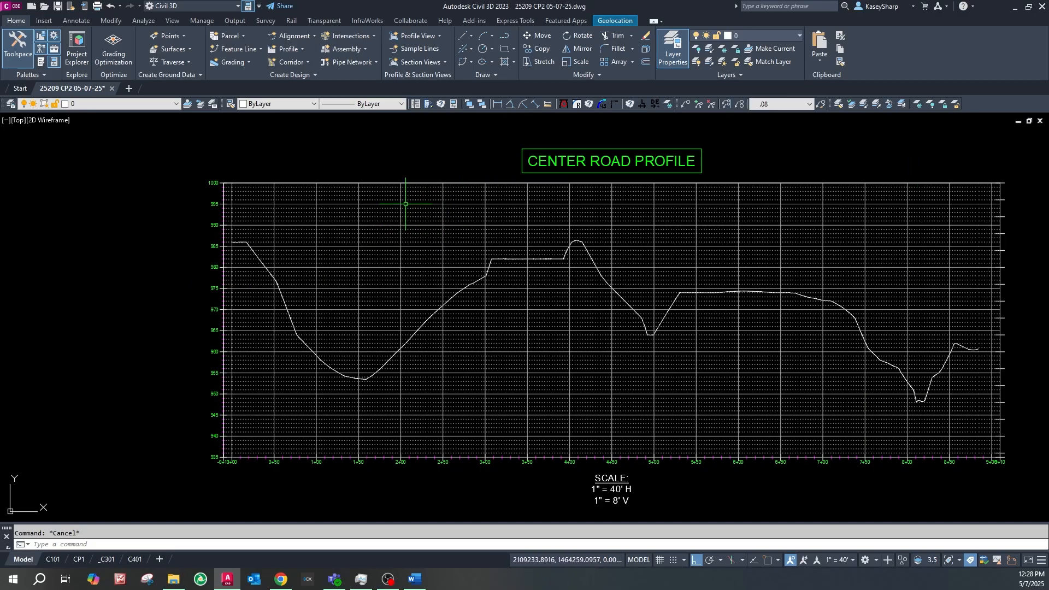
Create a layout profile in the Center Road profile view named "Center Road PG" with style cvLX-DESIGN PROFILE and No Labels
click(358, 183)
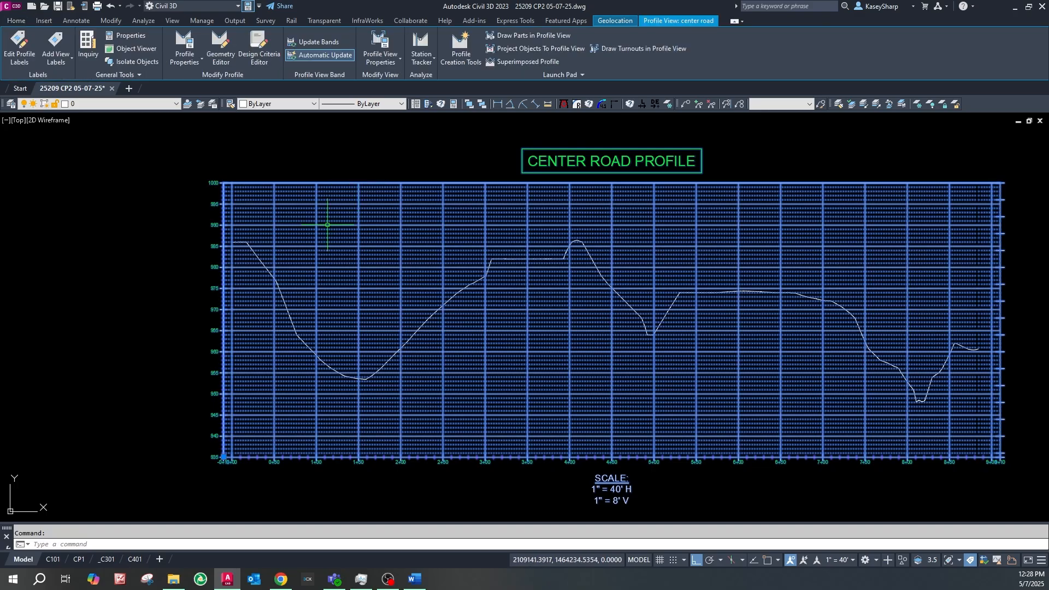
click(460, 63)
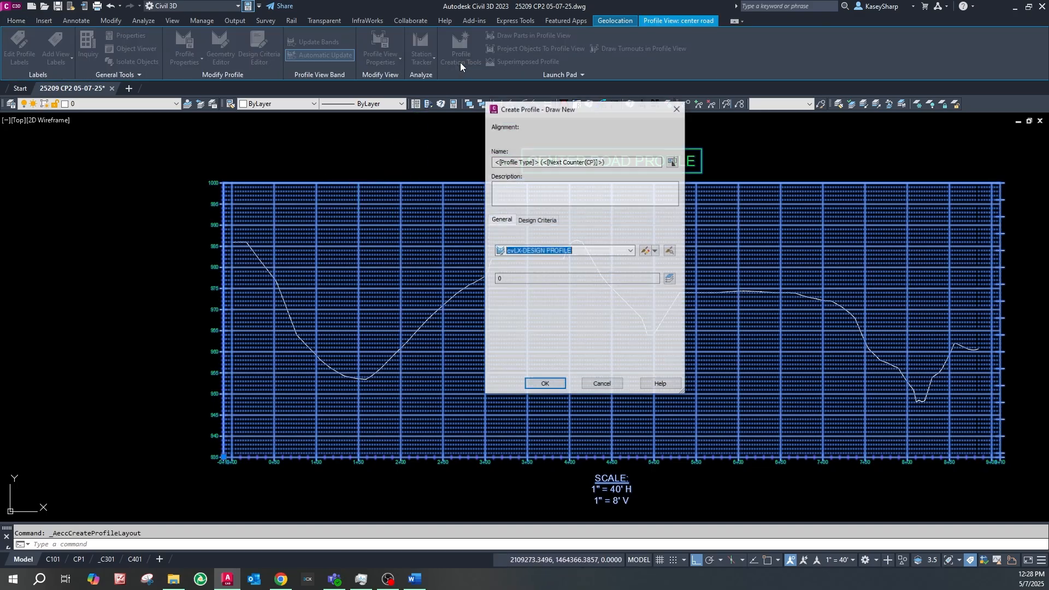
drag(605, 162, 583, 164)
text(Center Road PG)
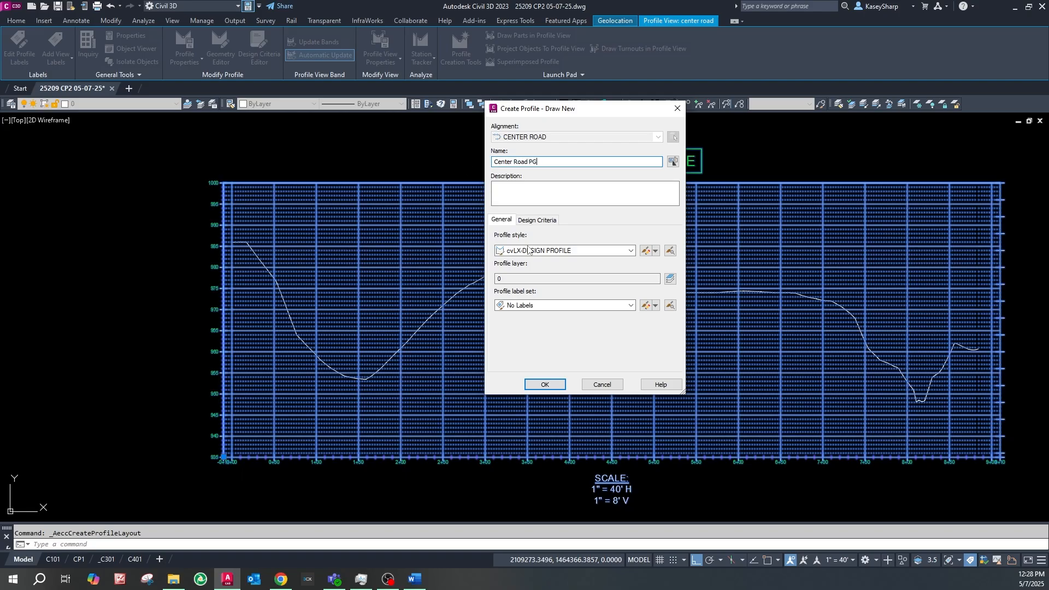
click(631, 252)
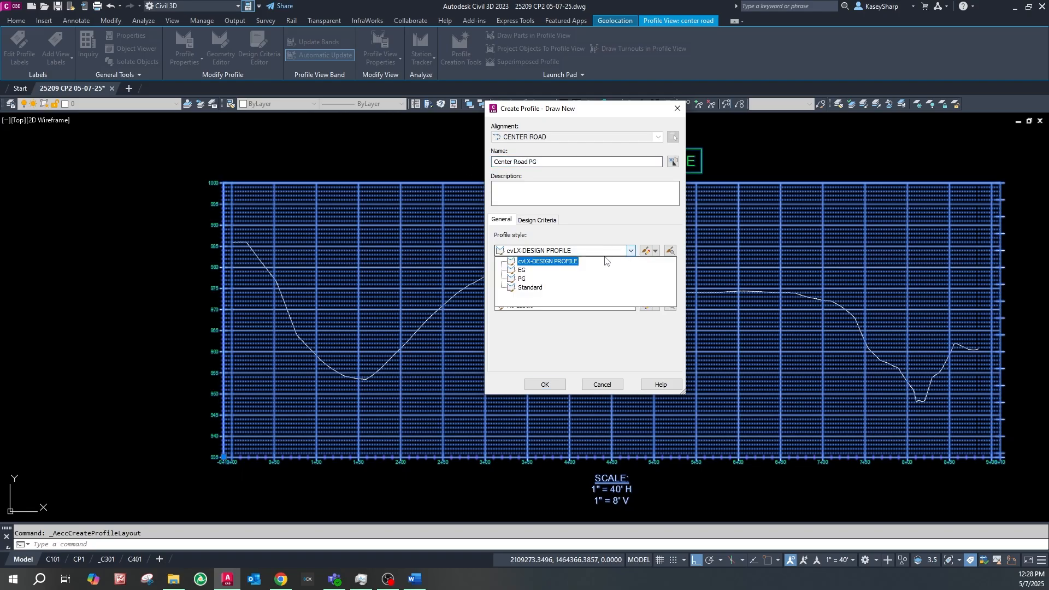
click(529, 262)
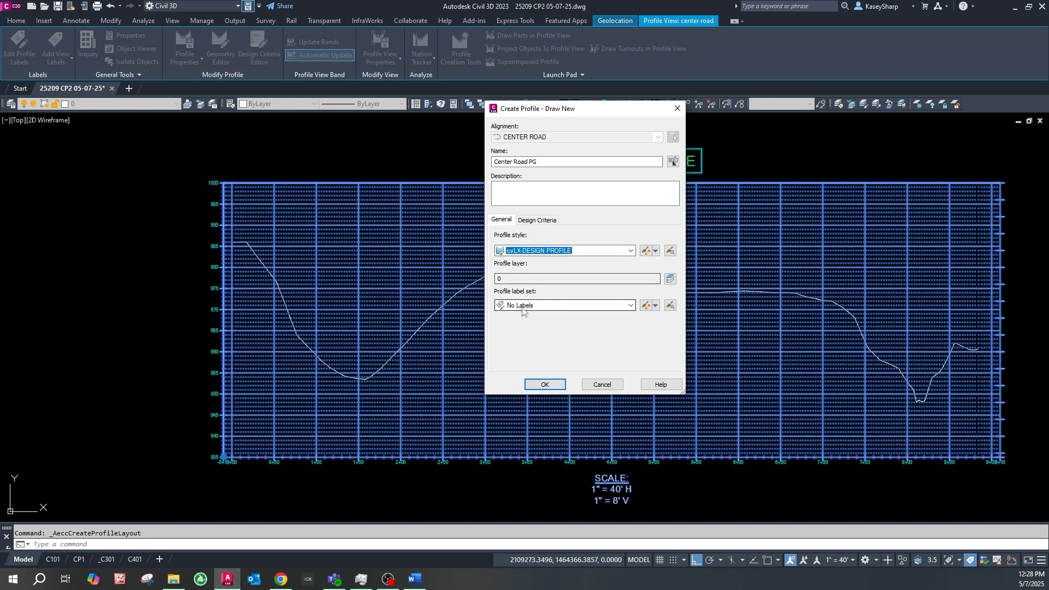
click(545, 385)
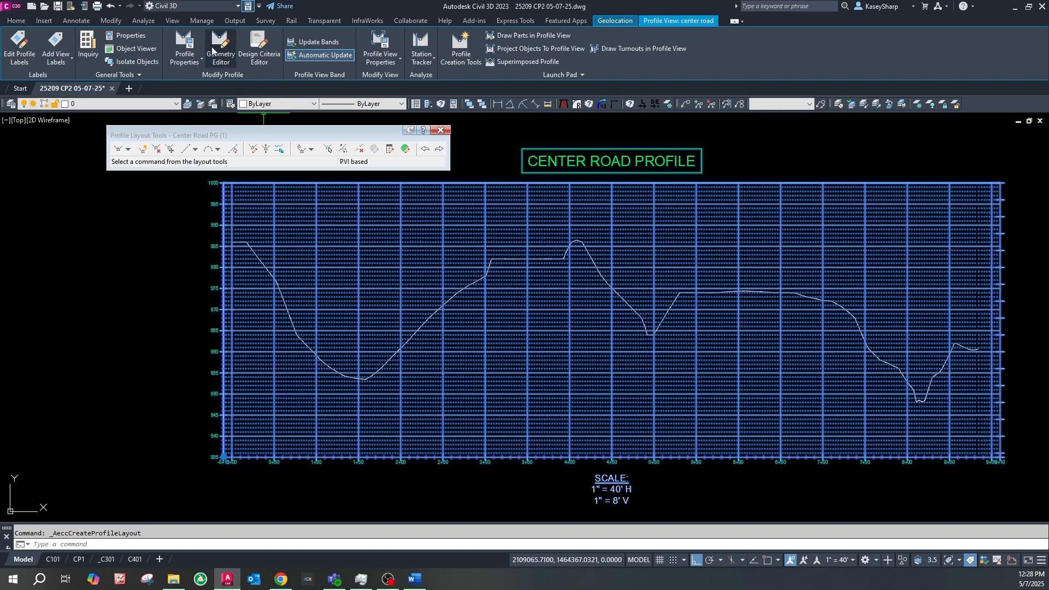
Insert the first PVI of the new profile at the existing ground line's start, station 0+00, elevation about 985.97
scroll(291, 274, up, 2)
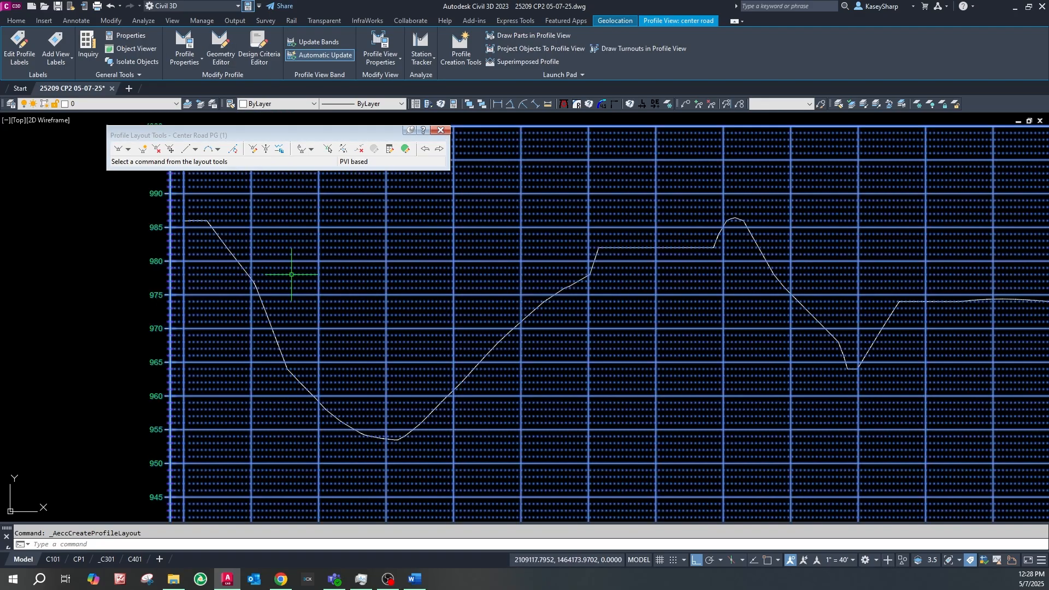
scroll(235, 317, down, 2)
key(Escape)
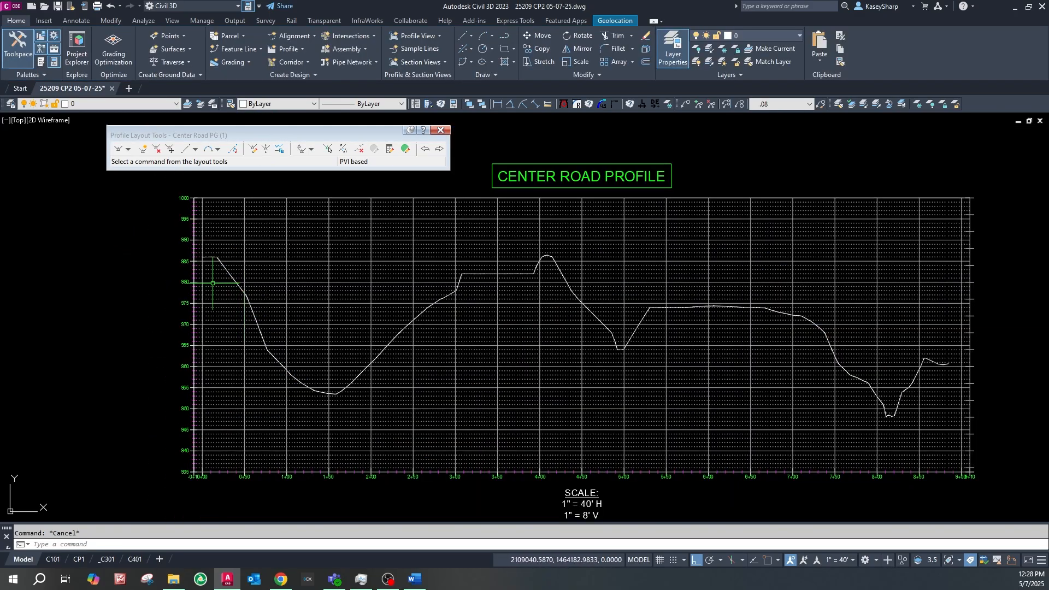
click(143, 149)
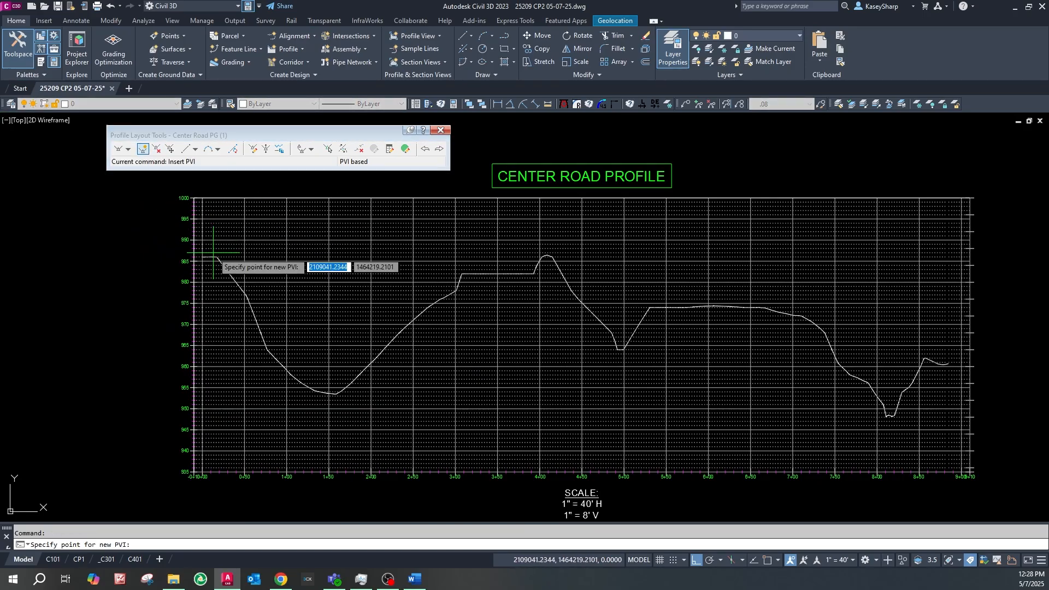
scroll(180, 274, up, 5)
right_click(99, 261)
shift+right_click(99, 261)
key(Escape)
scroll(228, 290, up, 4)
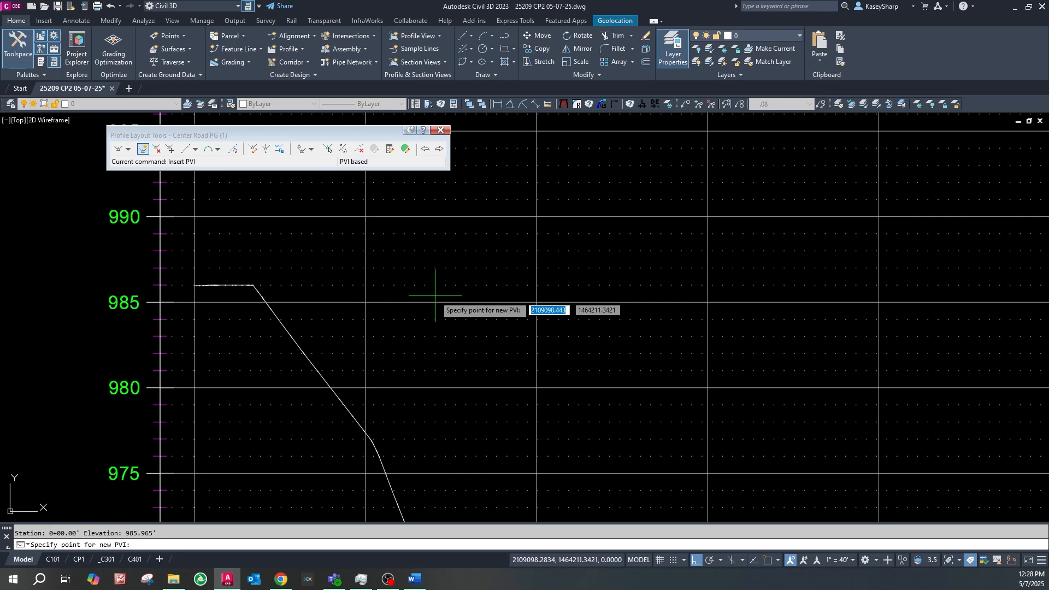
Insert PVIs at about stations 0+70, 1+23, 4+97, 7+08 and 8+42, stepping the design grade down along the existing ground
scroll(375, 300, down, 4)
scroll(324, 309, up, 2)
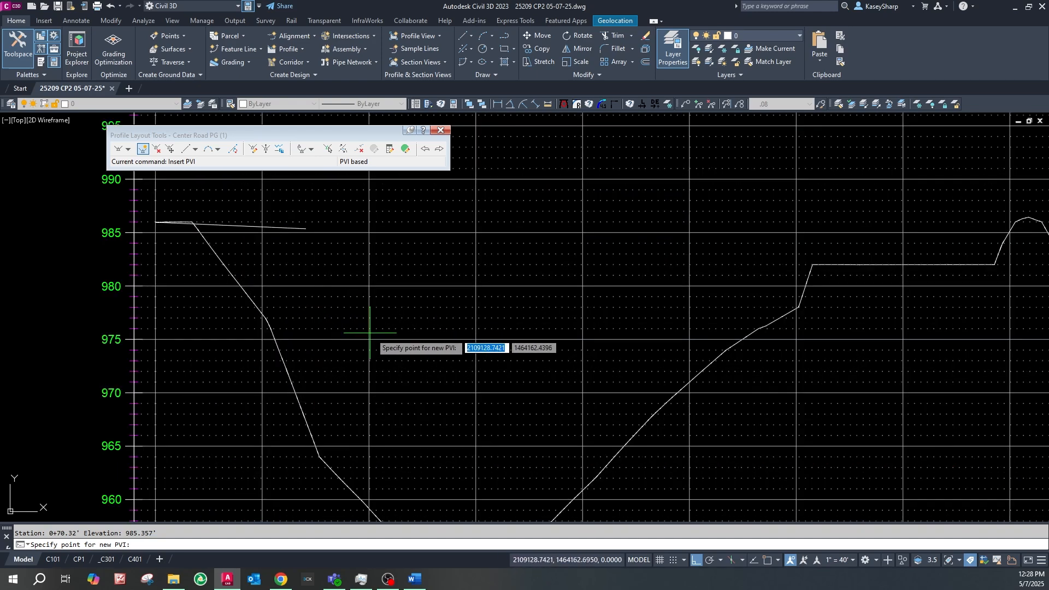
scroll(417, 362, down, 3)
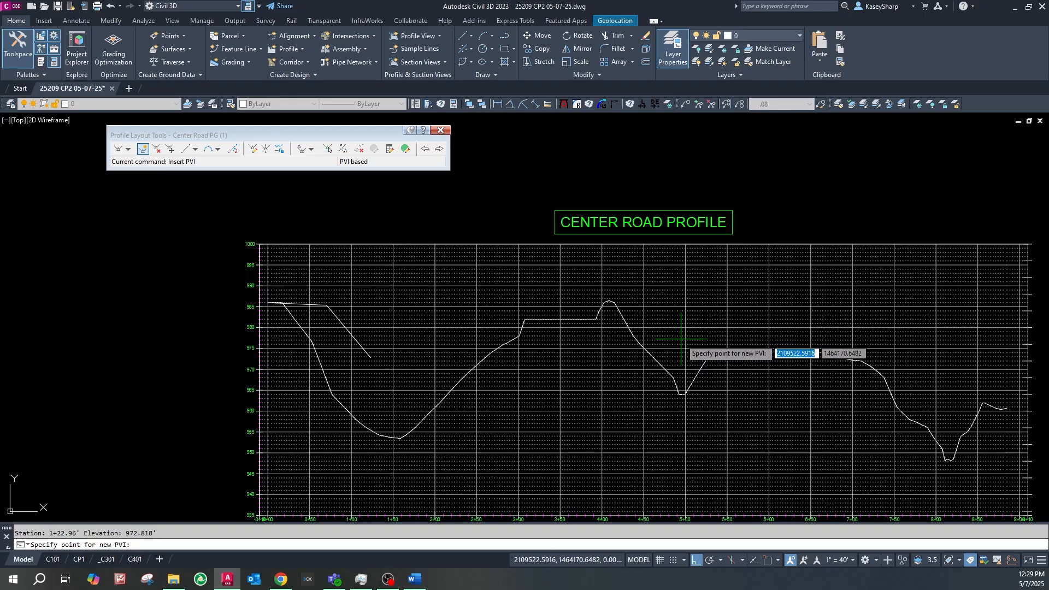
scroll(696, 347, up, 2)
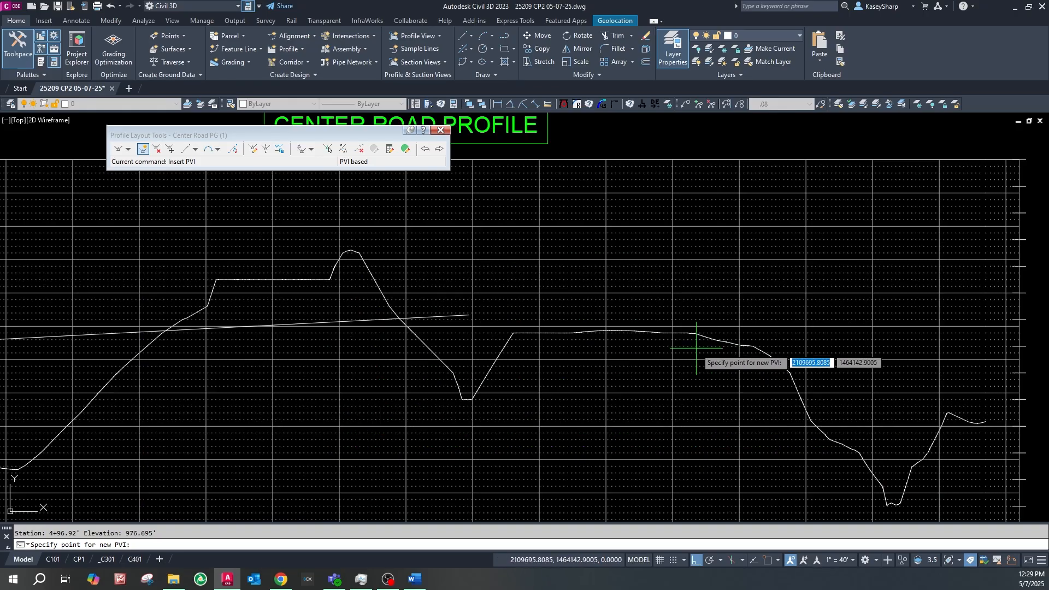
click(750, 332)
click(928, 414)
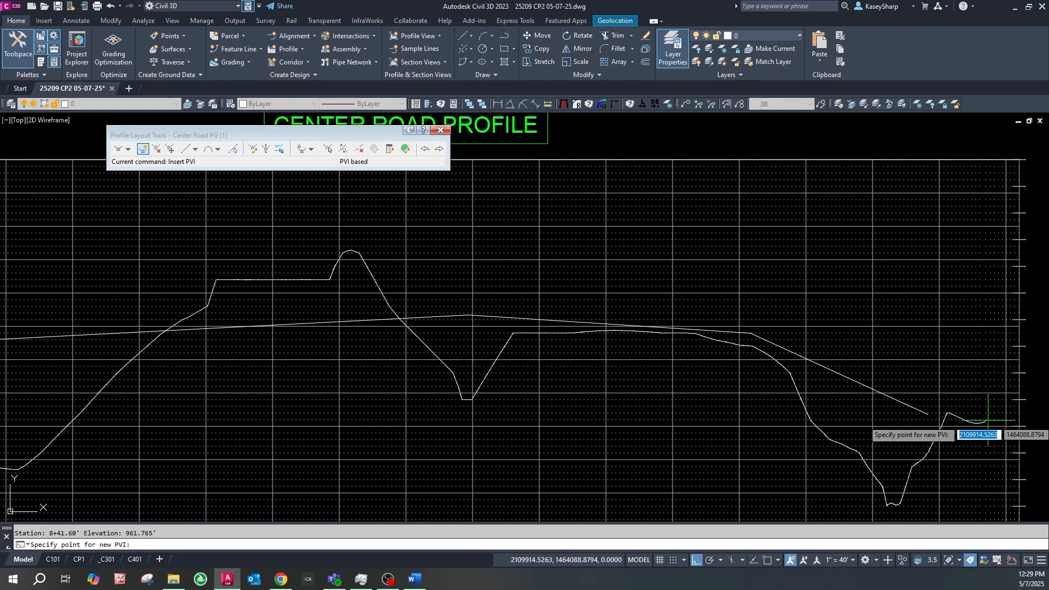
Insert the final PVI at the existing ground line's far endpoint and finish the PVI insertion
scroll(975, 424, up, 5)
shift+right_click(953, 422)
click(983, 207)
click(938, 423)
scroll(936, 418, down, 5)
key(Escape)
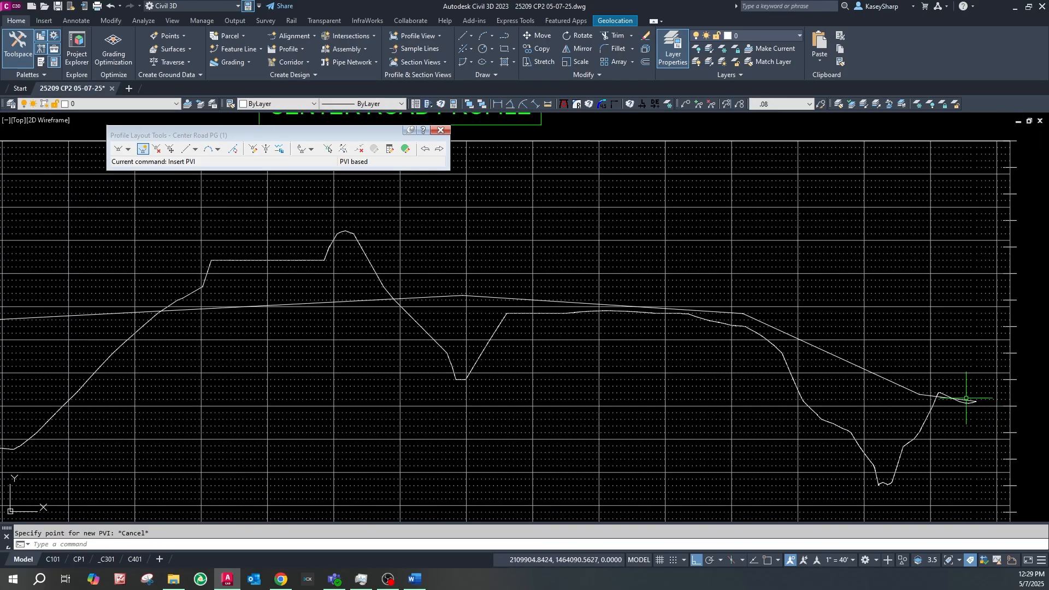
Add a parabolic free vertical curve between the first two tangents, at the PVI near station 0+70
scroll(851, 344, down, 5)
scroll(587, 278, up, 3)
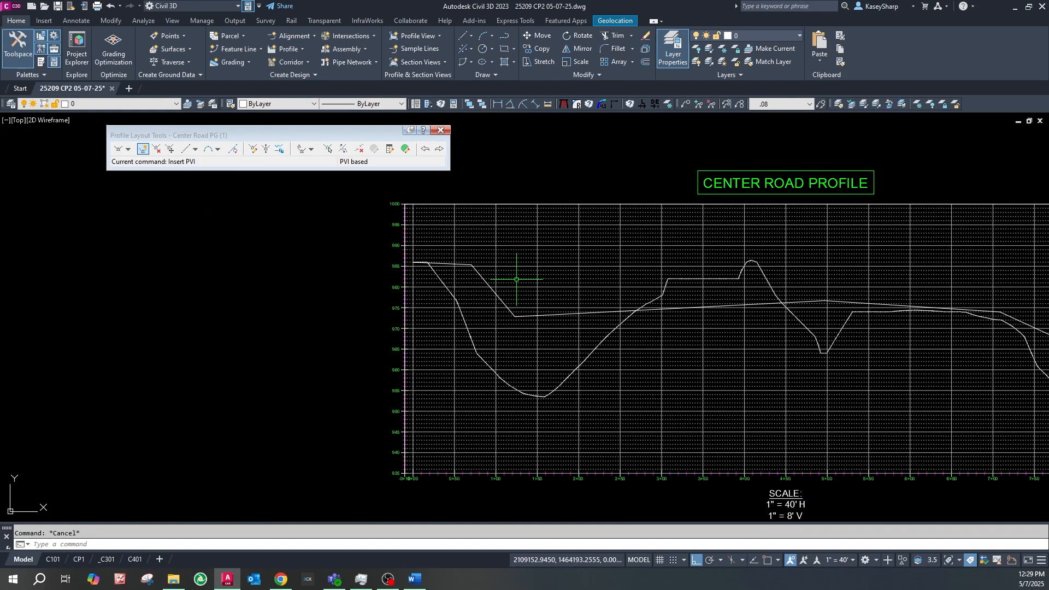
click(218, 149)
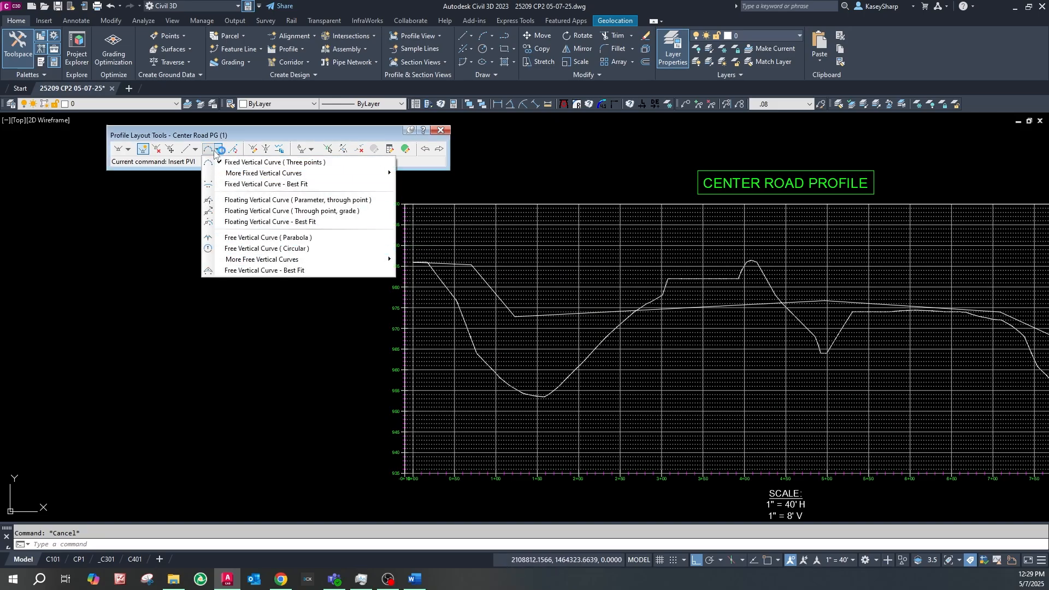
click(251, 238)
scroll(464, 264, up, 8)
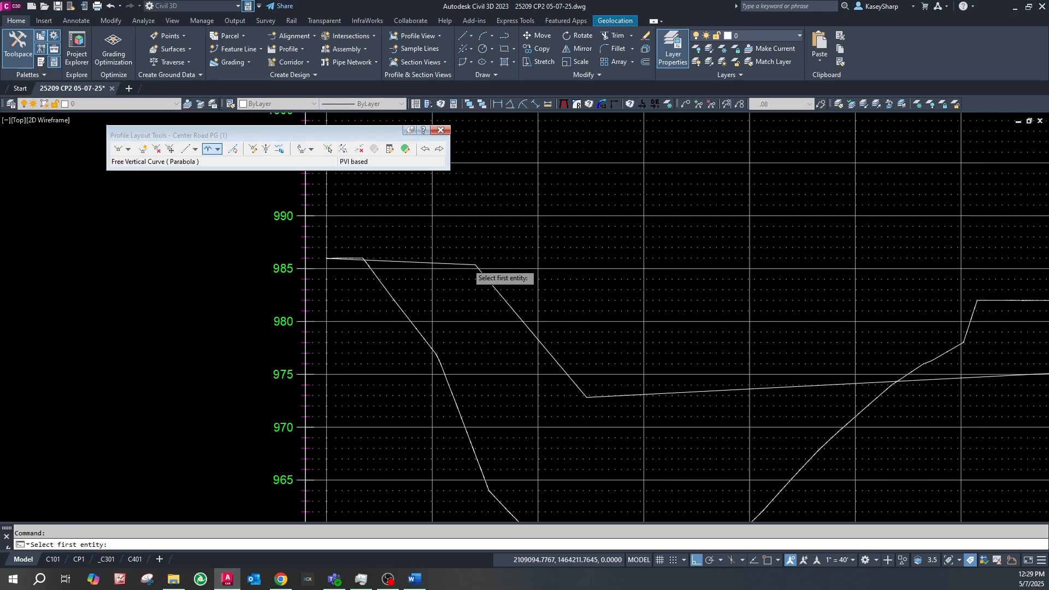
click(508, 288)
click(477, 280)
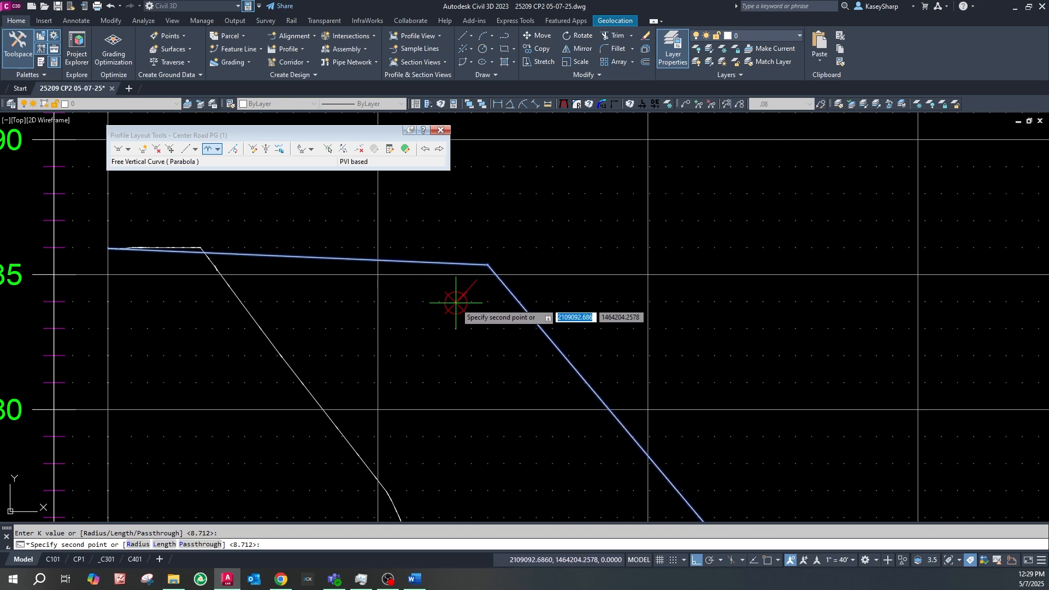
click(473, 289)
scroll(354, 240, down, 4)
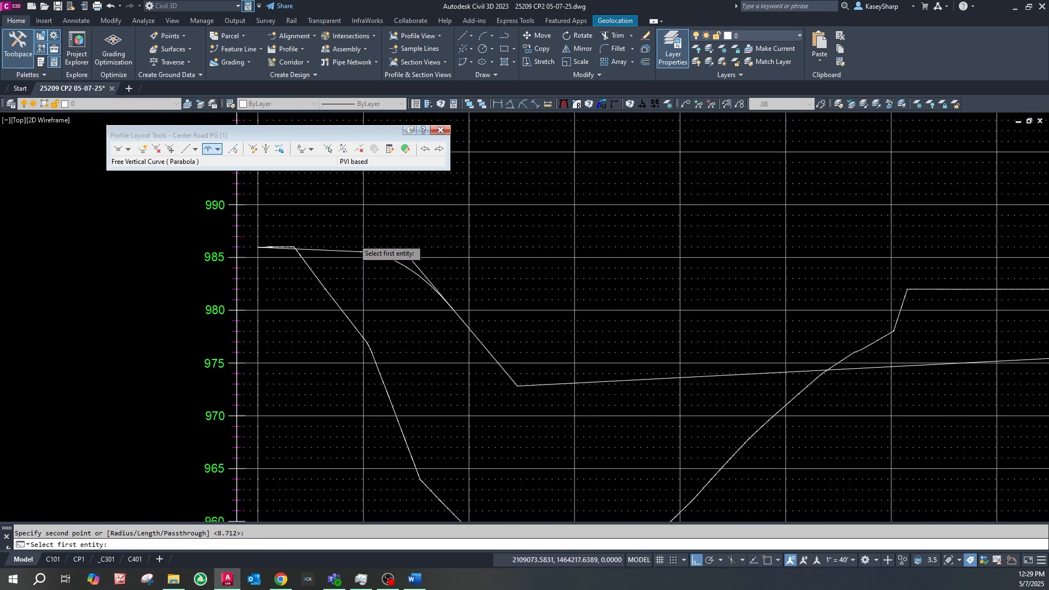
scroll(473, 315, up, 2)
click(393, 340)
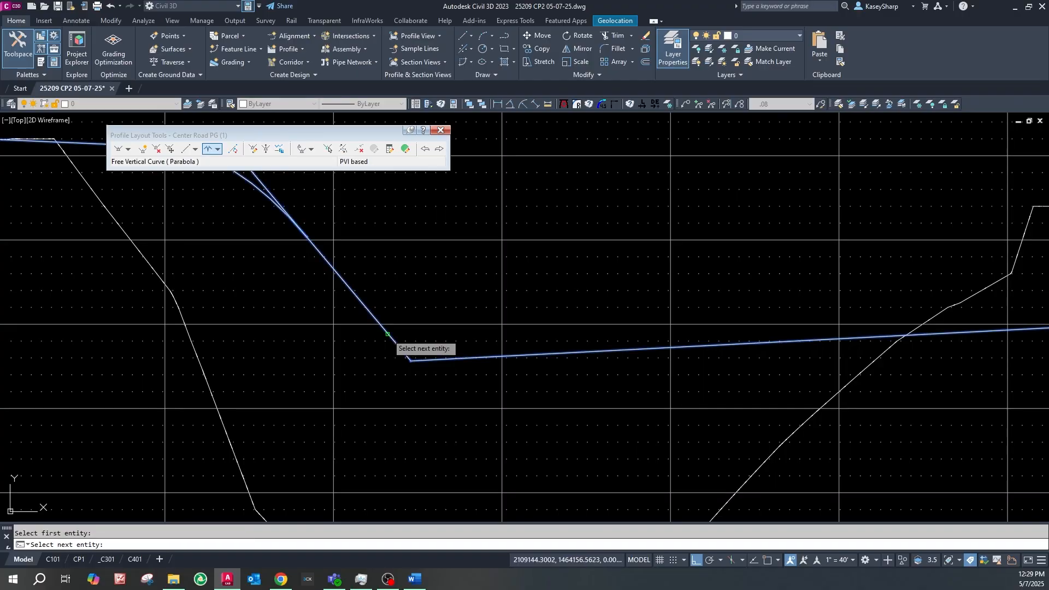
click(440, 354)
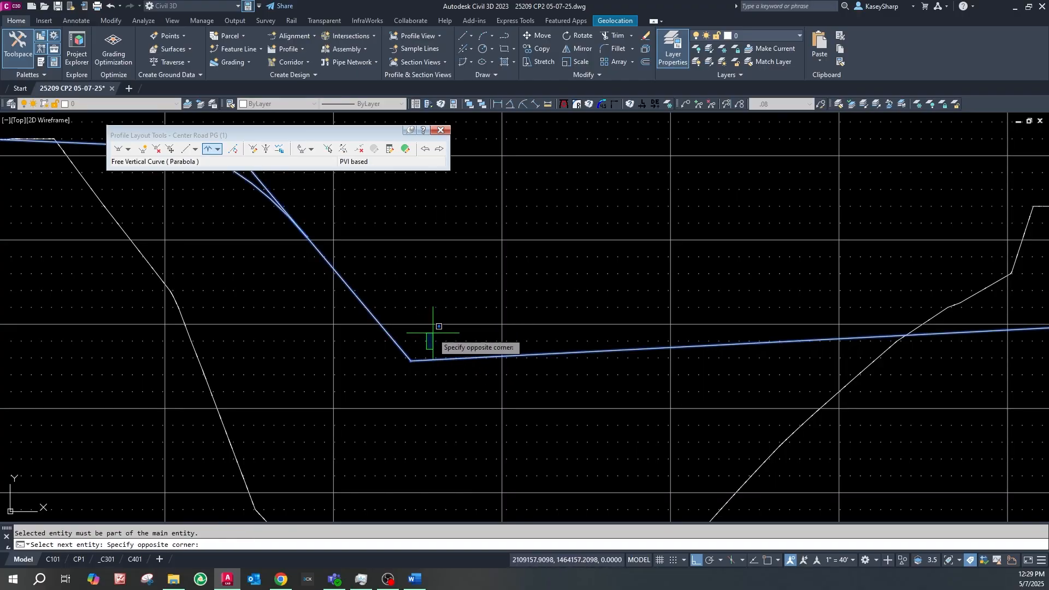
key(Escape)
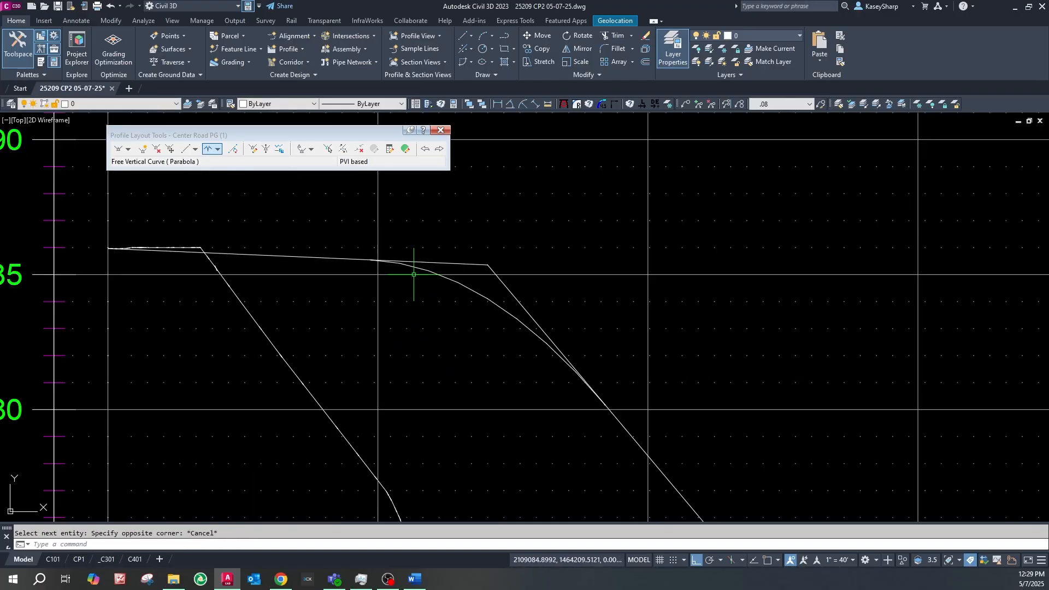
middle_drag(623, 301, 532, 276)
key(Escape)
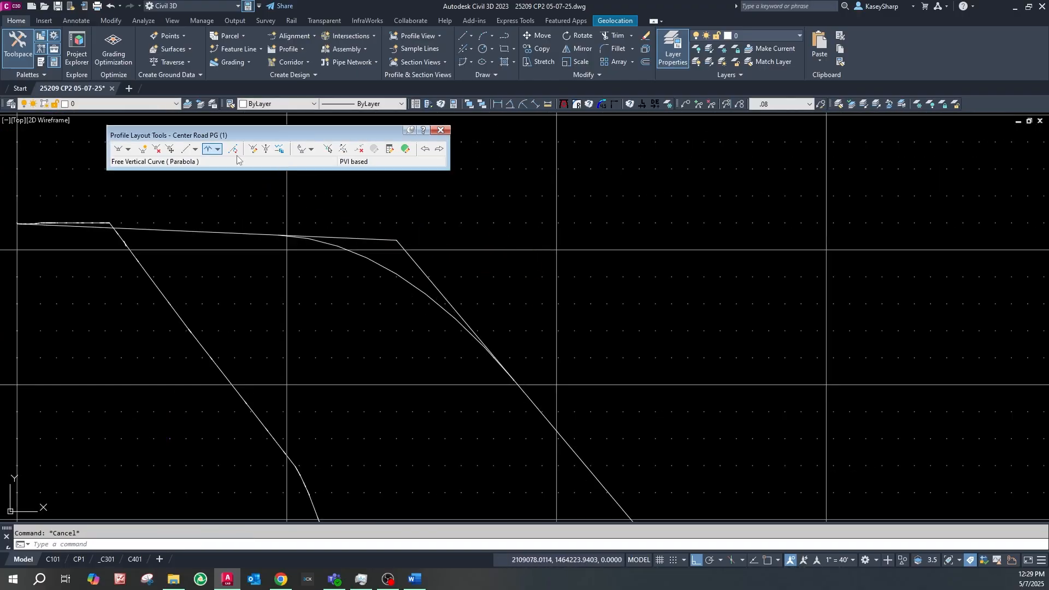
Add a parabolic free vertical curve between the tangents meeting at the low PVI near station 1+23
click(208, 151)
scroll(288, 212, down, 1)
scroll(514, 369, up, 2)
click(407, 373)
scroll(367, 315, down, 3)
scroll(459, 374, up, 4)
click(465, 344)
scroll(453, 377, down, 3)
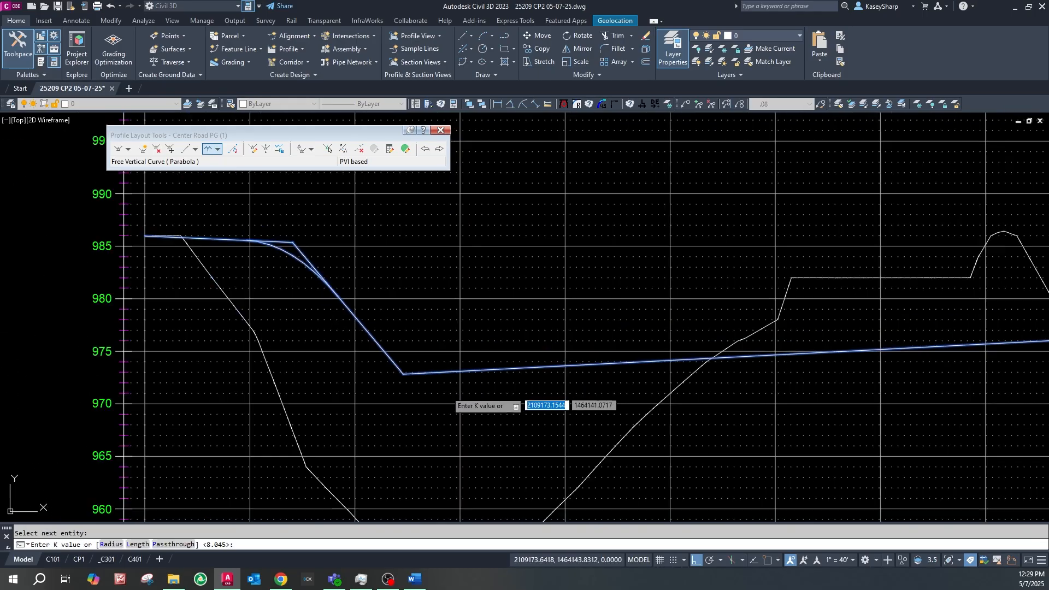
click(415, 352)
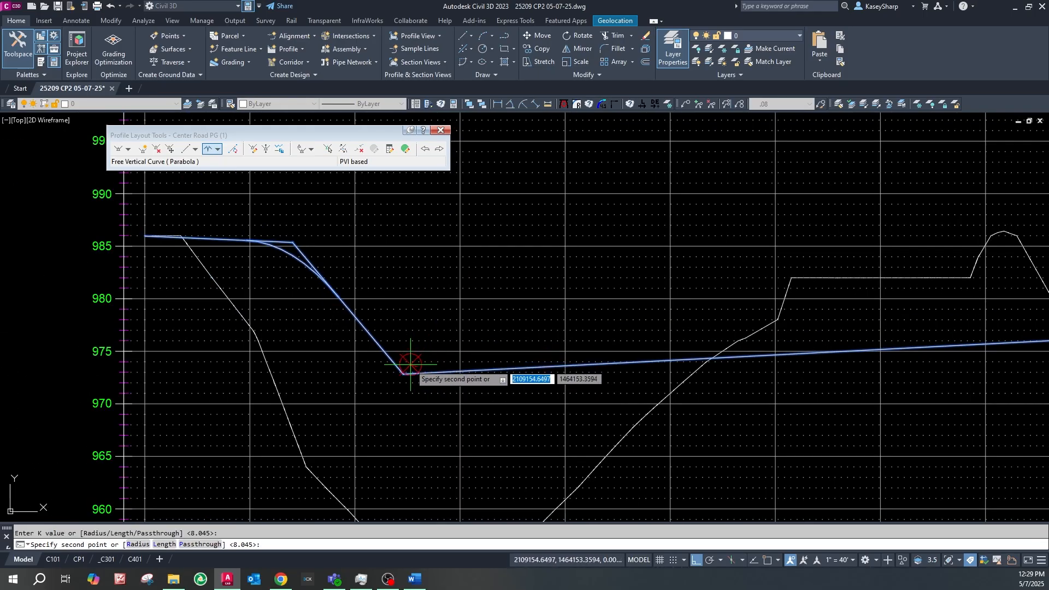
scroll(410, 365, up, 4)
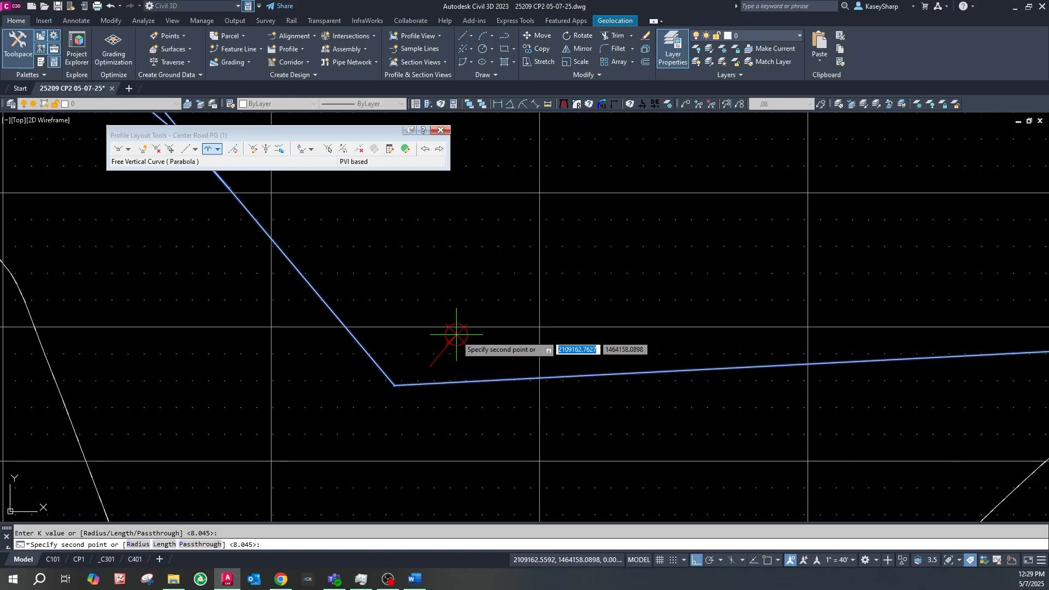
click(422, 362)
Add a parabolic free vertical curve between the tangents at the crest PVI near station 4+97
scroll(765, 342, down, 5)
scroll(663, 315, up, 6)
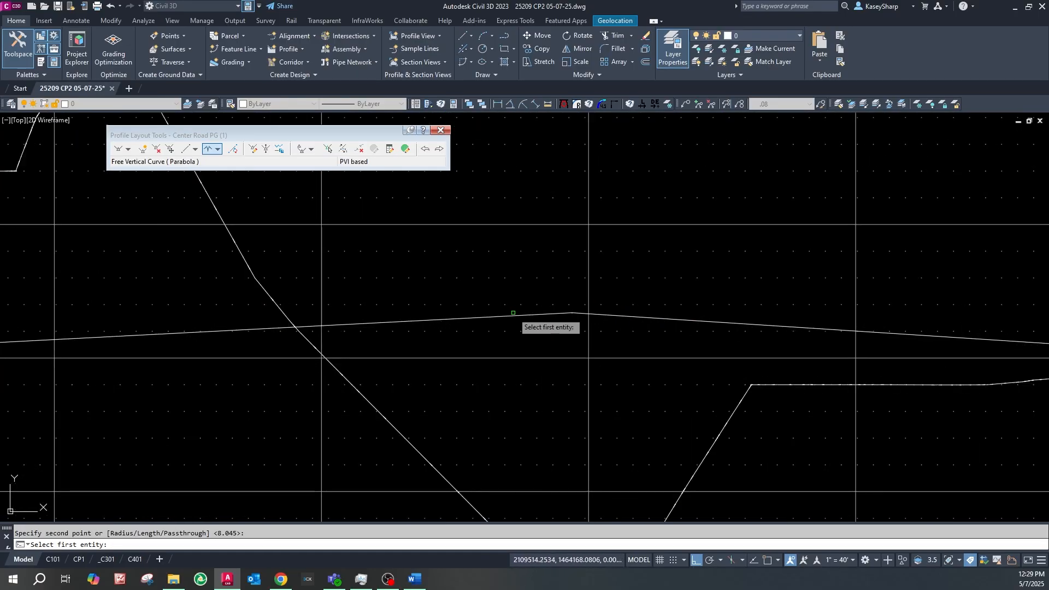
click(519, 315)
click(649, 319)
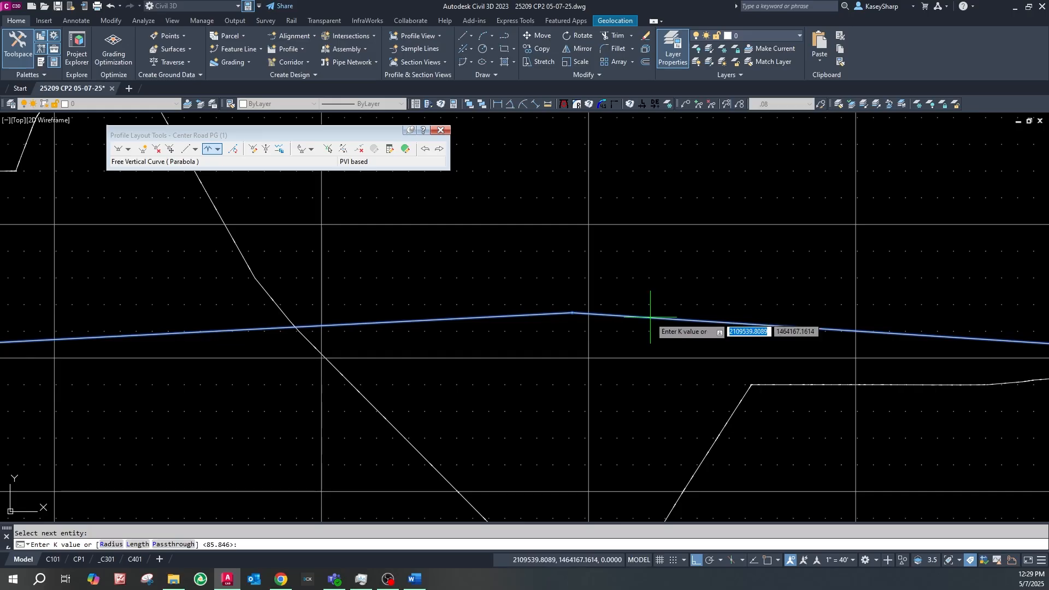
scroll(628, 290, down, 4)
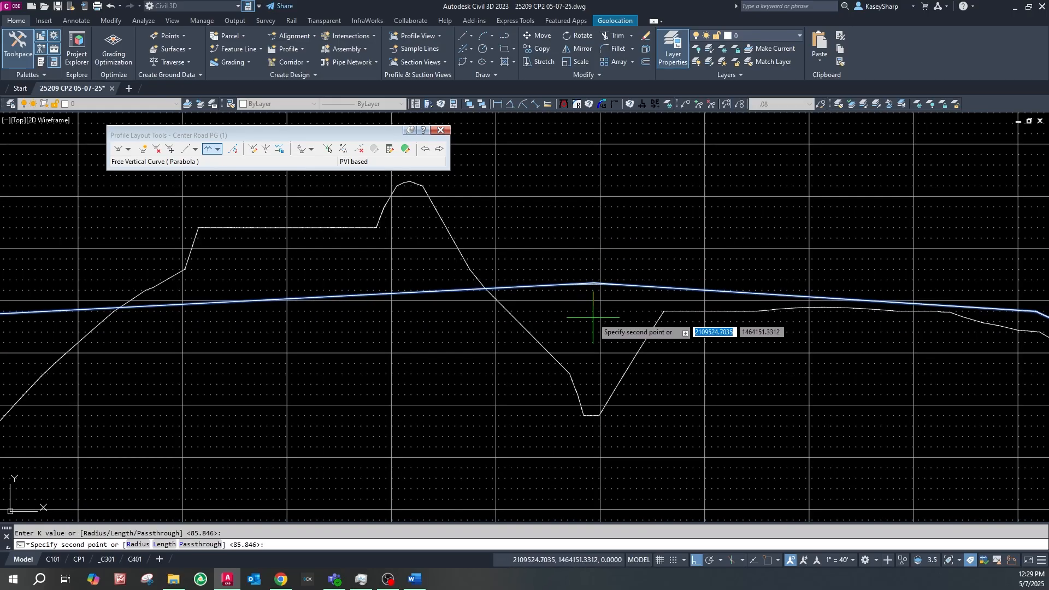
key(Return)
Add a parabolic free vertical curve between the tangents at the PVI just past station 7+00
scroll(776, 305, down, 1)
scroll(789, 311, up, 5)
scroll(710, 308, down, 3)
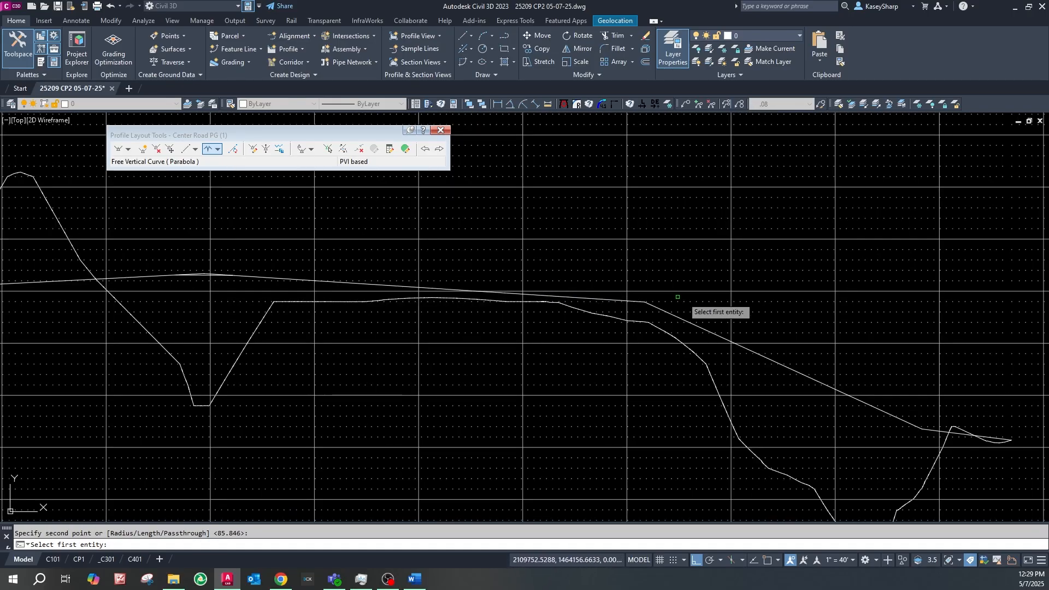
scroll(614, 307, up, 3)
click(611, 302)
click(635, 311)
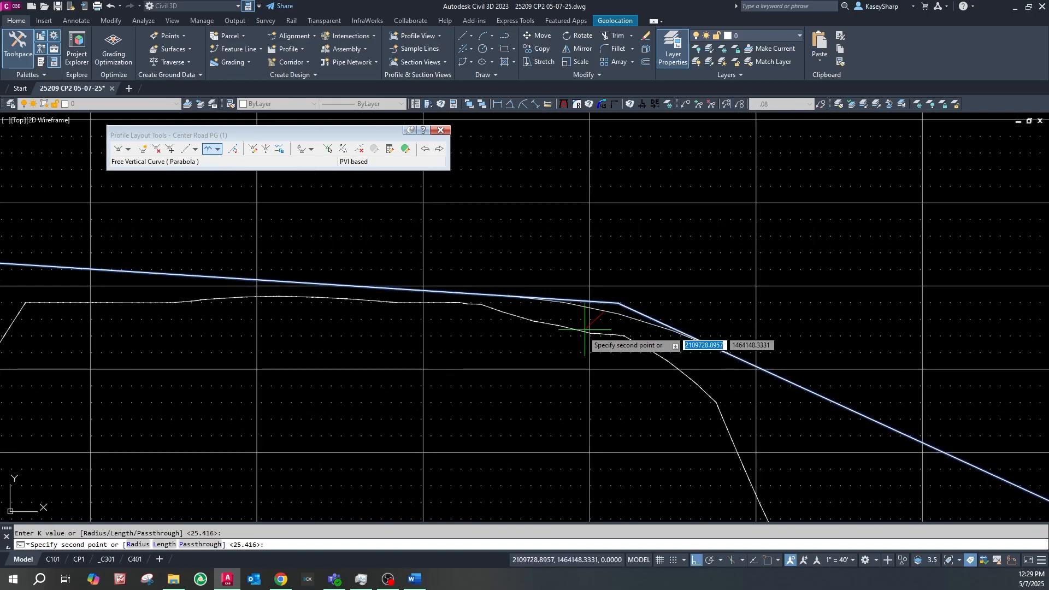
key(Return)
Add a parabolic free vertical curve between the last two tangents, near station 8+42, and end the curve command
scroll(634, 333, down, 4)
scroll(597, 328, up, 8)
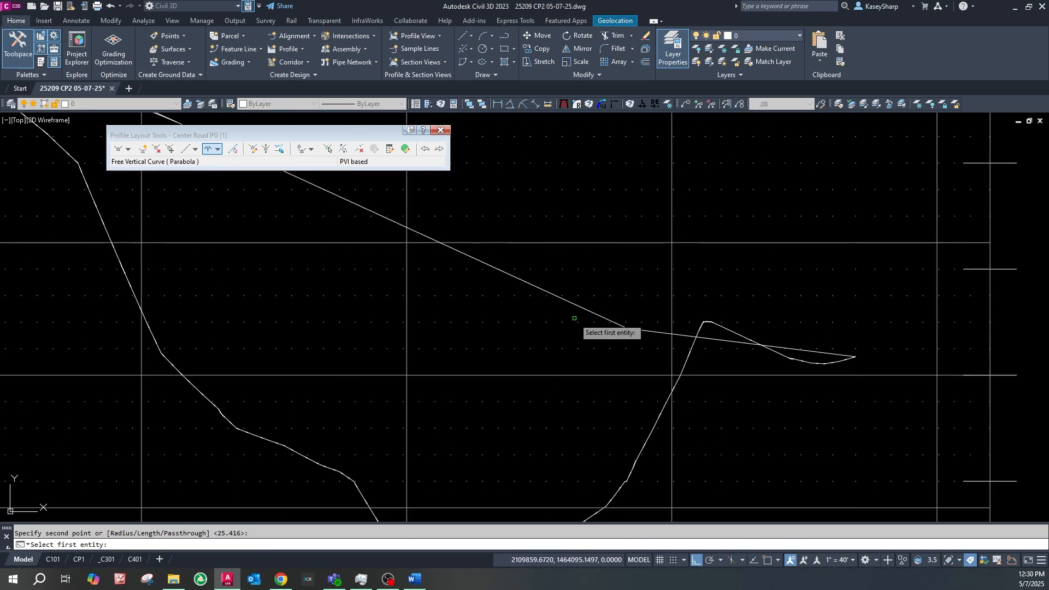
click(583, 307)
click(657, 331)
click(628, 322)
key(Return)
scroll(841, 385, down, 3)
scroll(870, 339, down, 2)
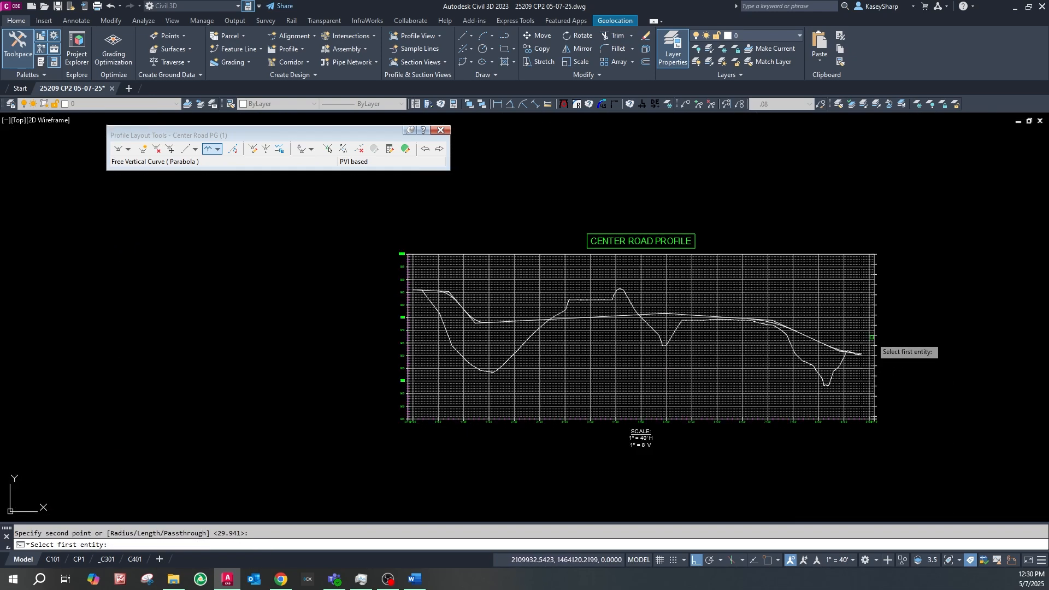
key(Escape)
scroll(945, 367, down, 3)
scroll(941, 367, down, 2)
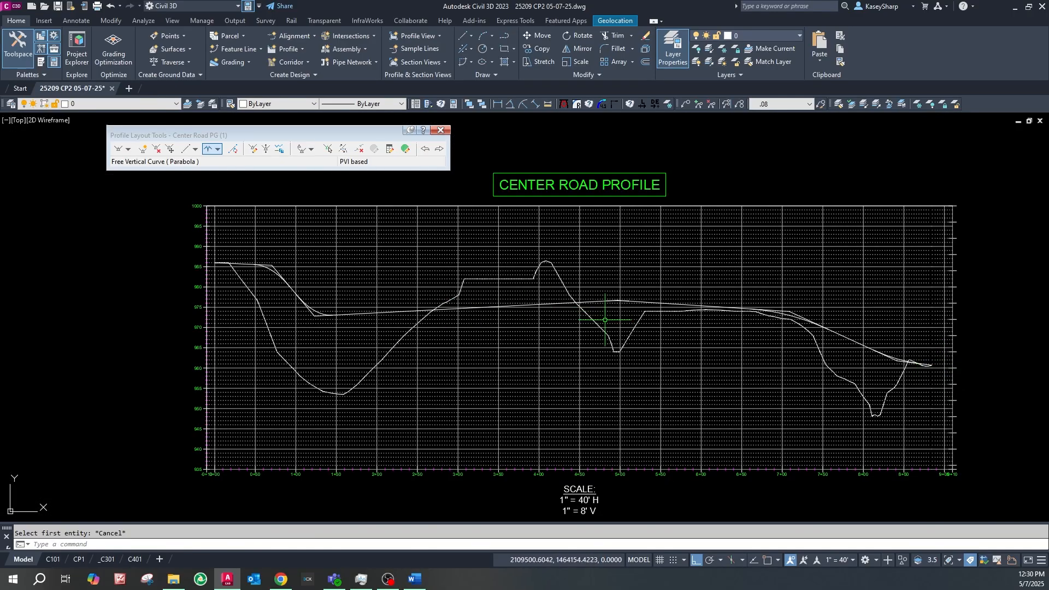
Open the label settings of the Center Road PG profile and add Lines labels in the Standard style
scroll(408, 304, up, 4)
click(408, 344)
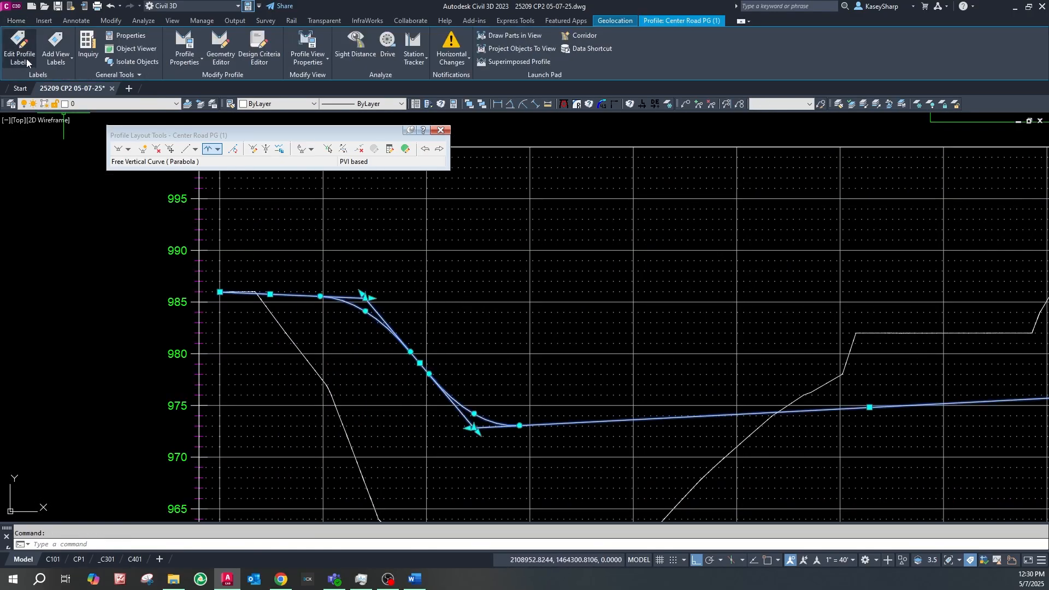
click(26, 58)
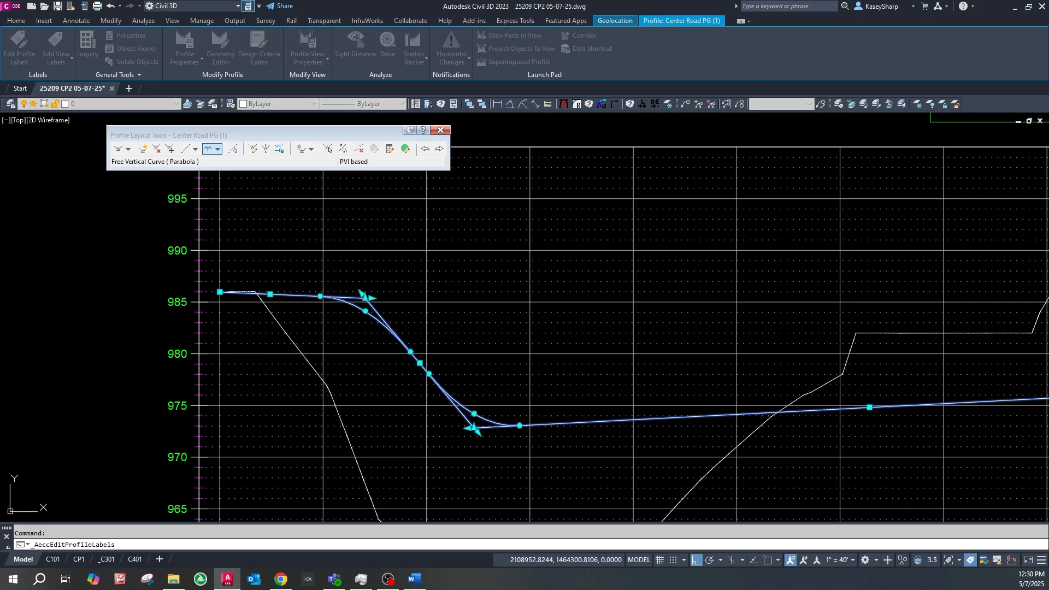
drag(1043, 145, 720, 154)
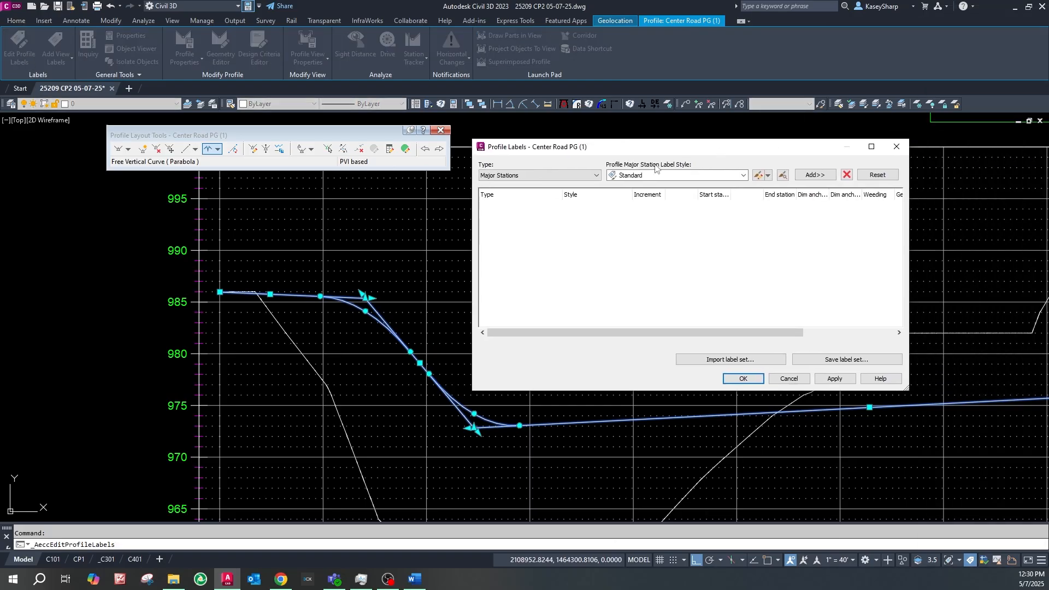
click(589, 177)
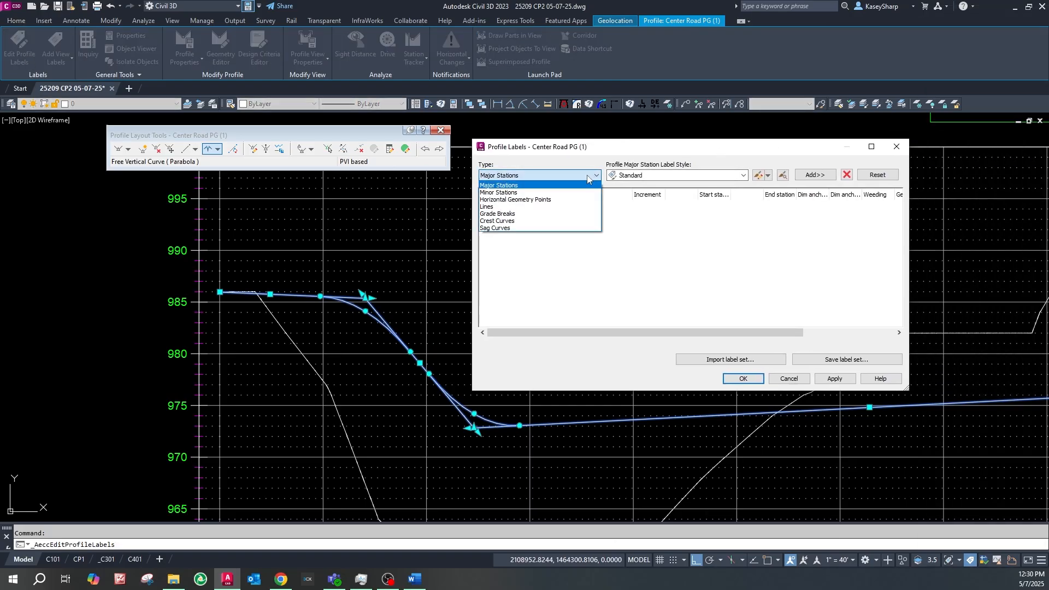
click(488, 207)
click(743, 175)
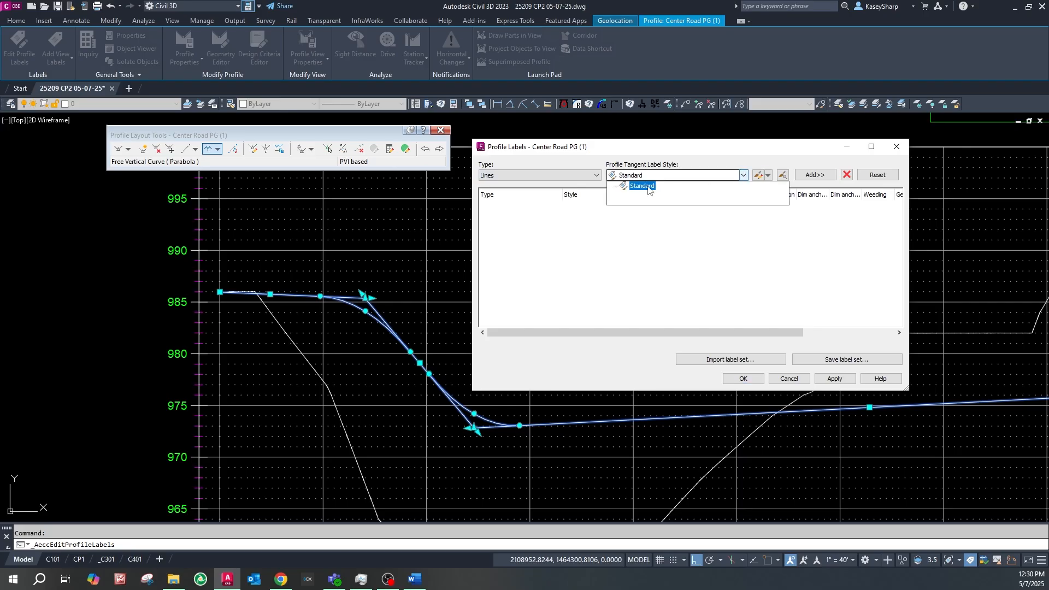
click(733, 185)
click(810, 177)
Add Crest Curves labels to the profile using the Standard [High Pt] style
click(597, 175)
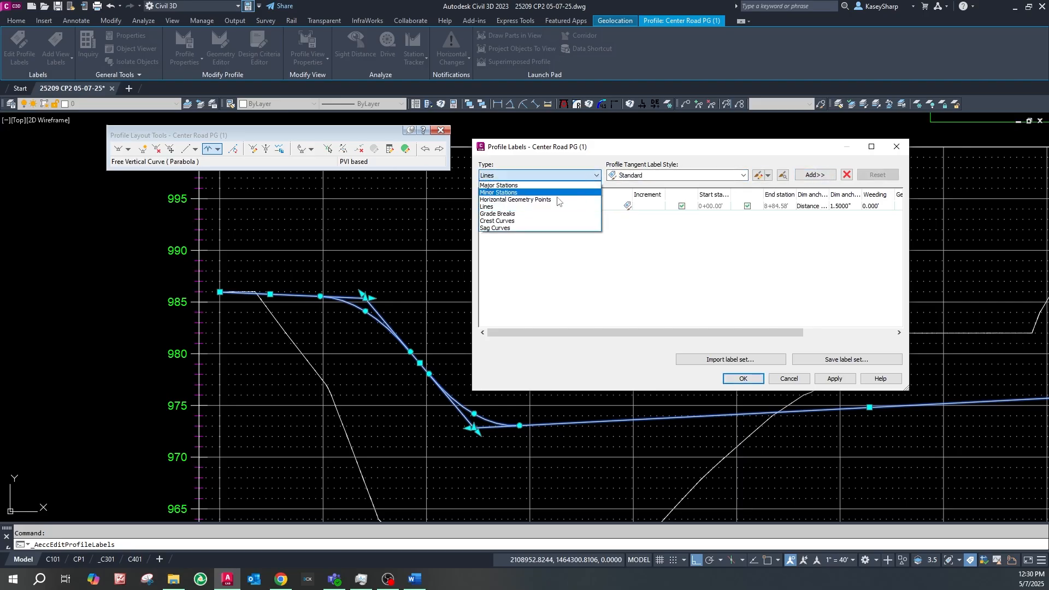
click(540, 216)
click(743, 176)
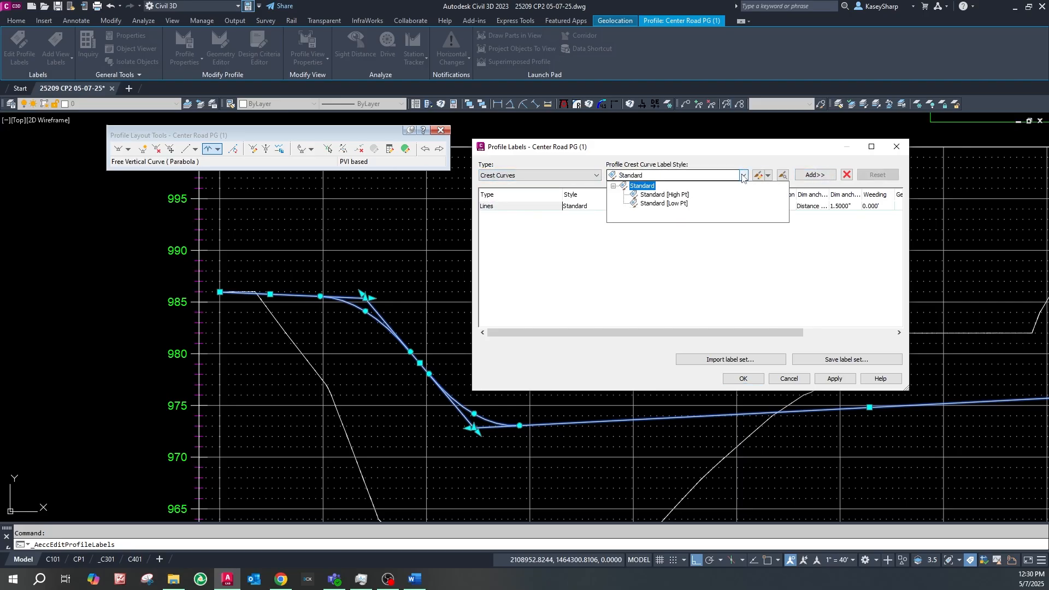
click(669, 197)
click(815, 175)
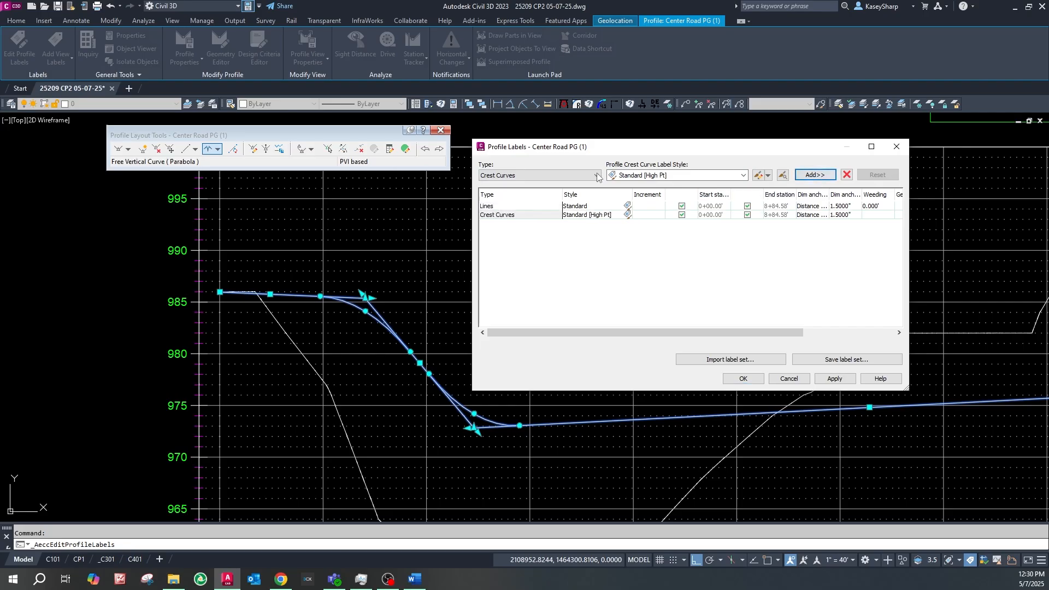
Add Sag Curves labels in the Standard [Low Pt] style and apply the label set to the profile
click(596, 175)
click(524, 232)
click(710, 175)
click(669, 205)
click(814, 175)
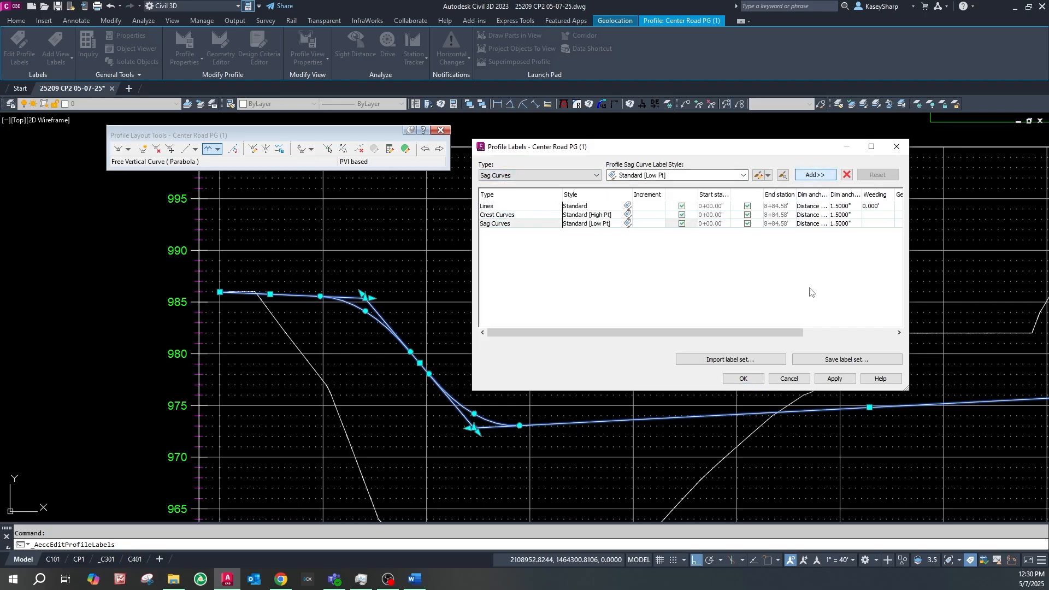
click(835, 379)
click(743, 378)
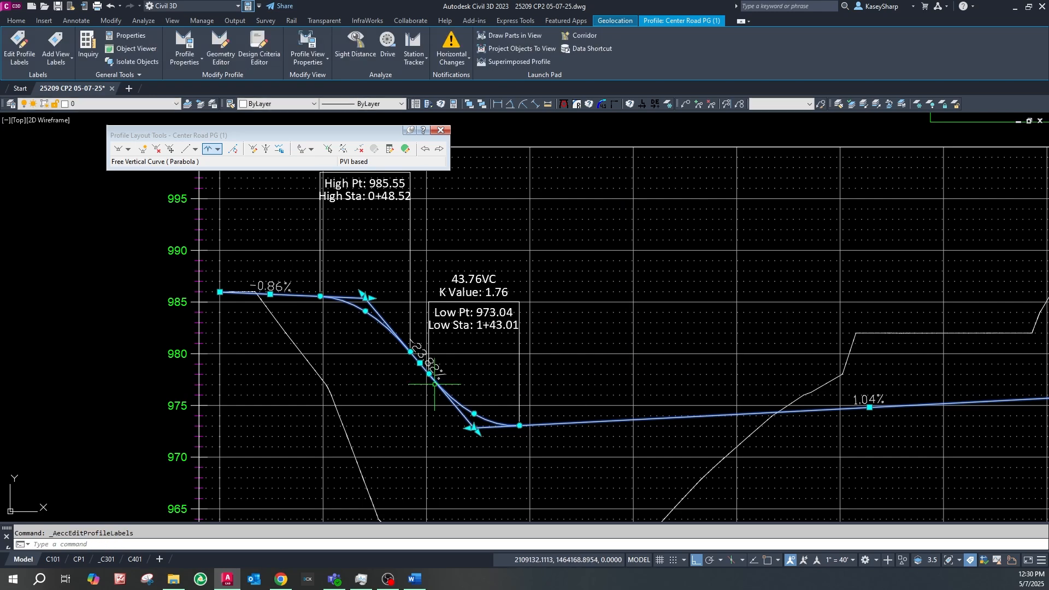
Examine the new grade and curve labels around the first two vertical curves of the profile
scroll(397, 322, up, 2)
scroll(432, 366, down, 4)
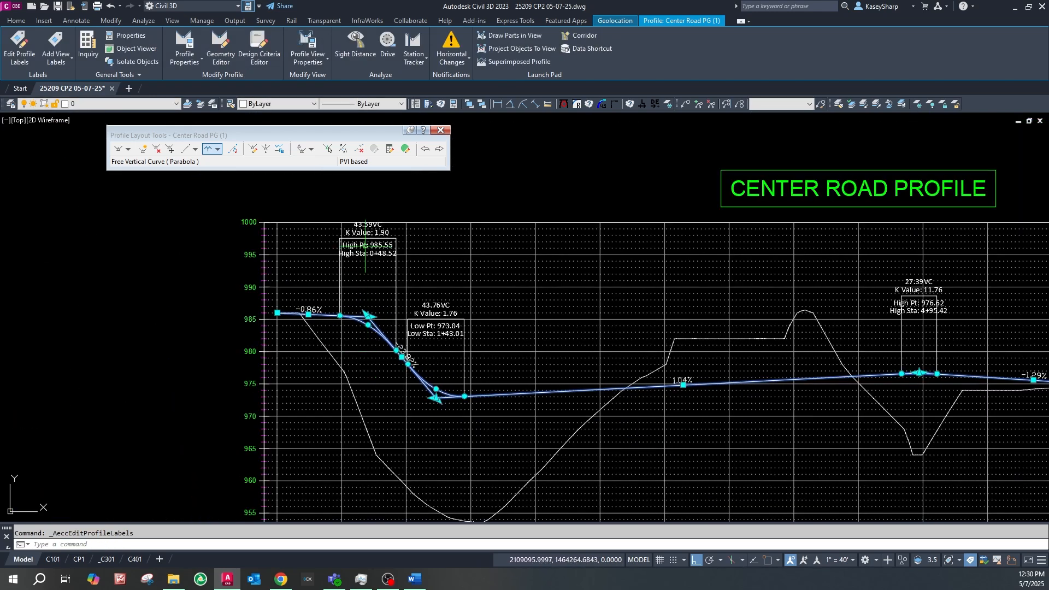
scroll(391, 266, up, 7)
scroll(364, 206, down, 5)
scroll(300, 351, up, 3)
scroll(295, 344, down, 3)
scroll(286, 338, up, 3)
scroll(286, 338, down, 4)
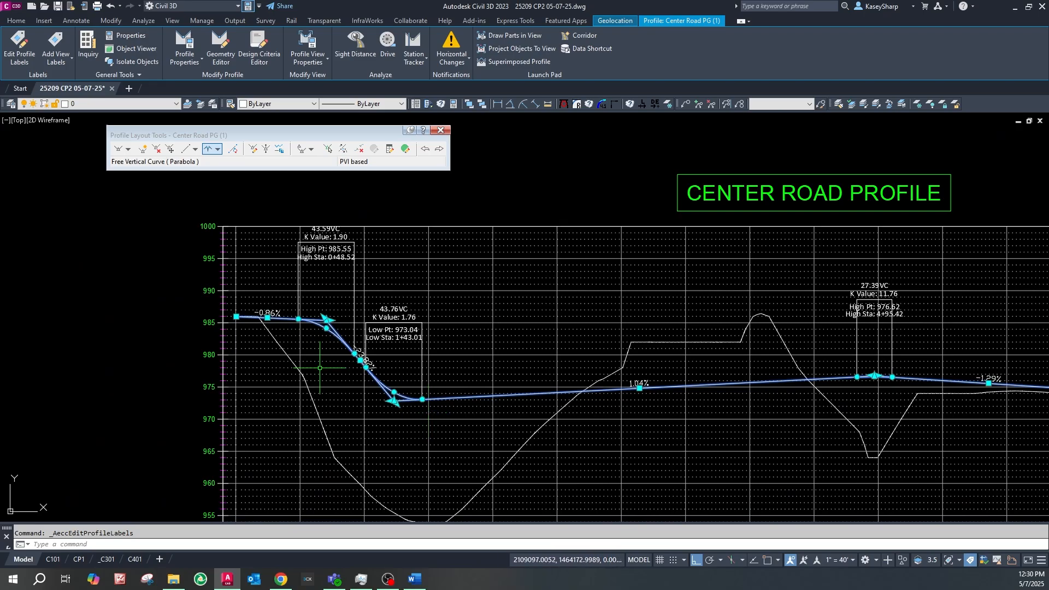
Lower the first PVI and shift it to about station 0+57, giving an incoming grade of about -6.04%
scroll(320, 368, up, 2)
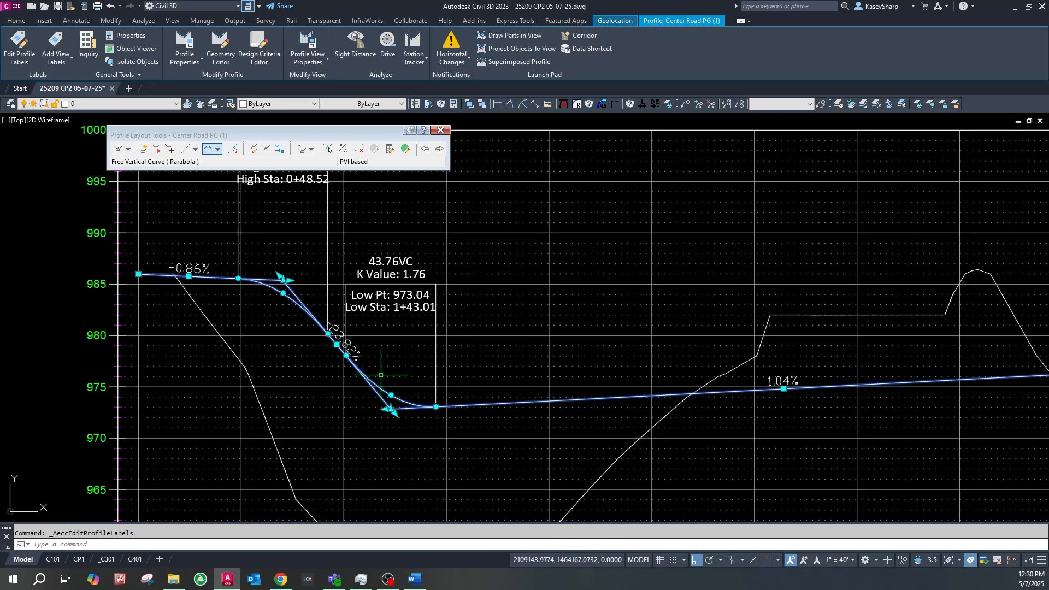
scroll(174, 282, up, 4)
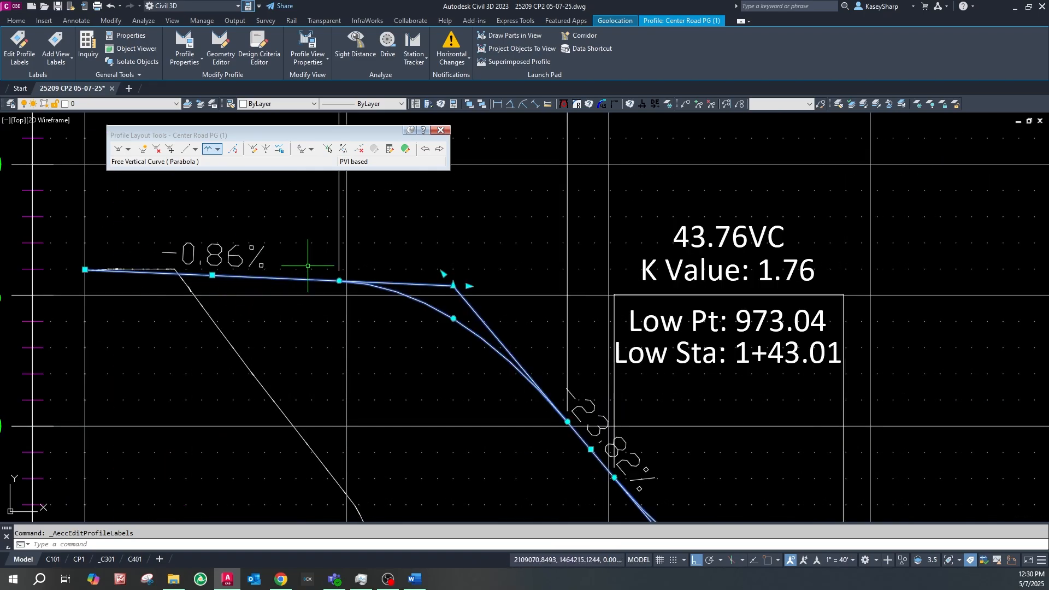
click(455, 286)
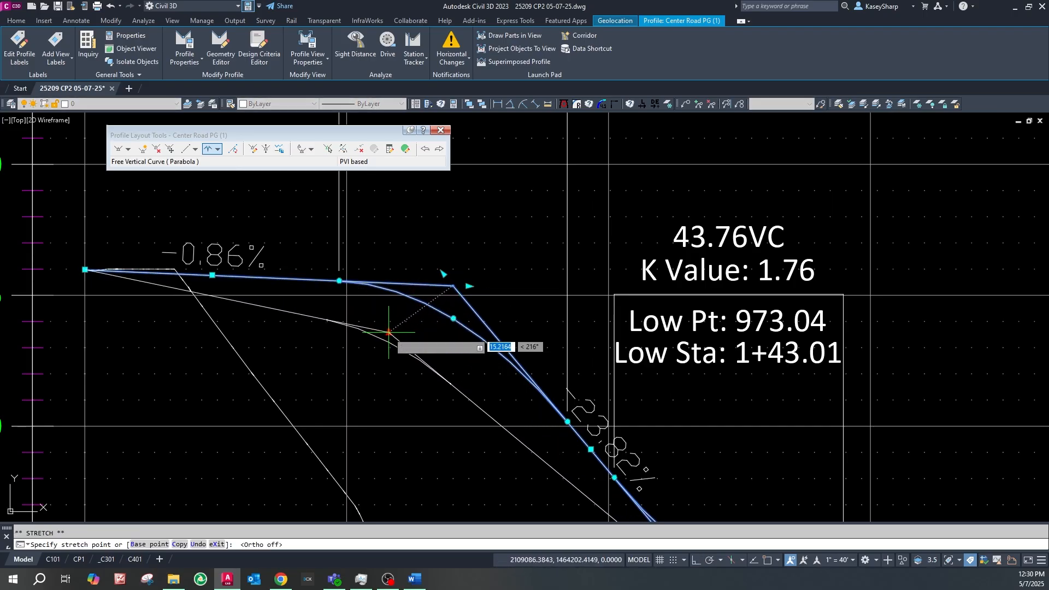
click(388, 331)
click(391, 335)
click(402, 360)
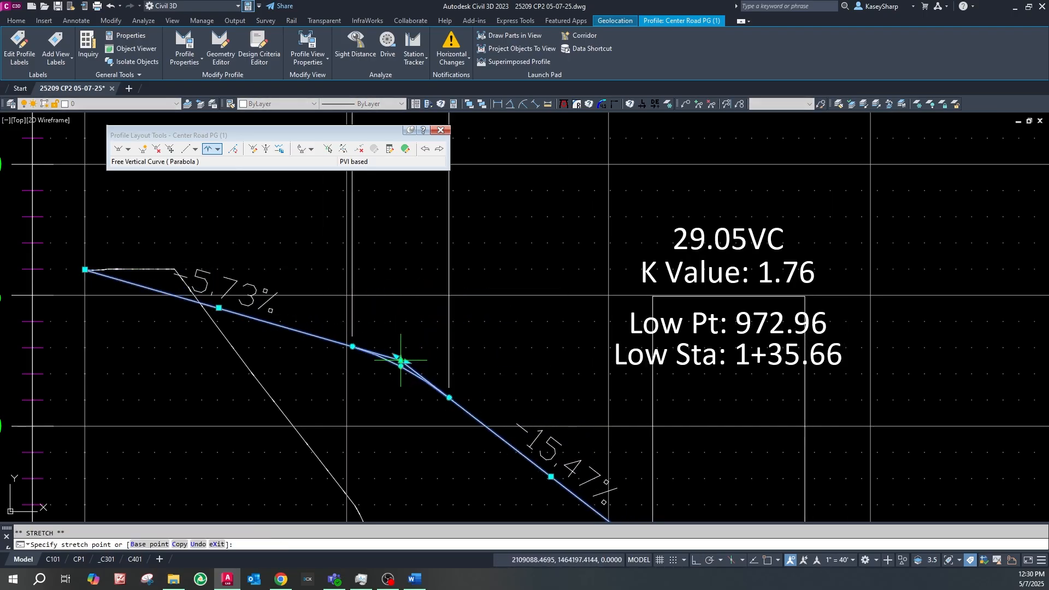
scroll(401, 349, down, 1)
scroll(399, 334, up, 3)
click(388, 332)
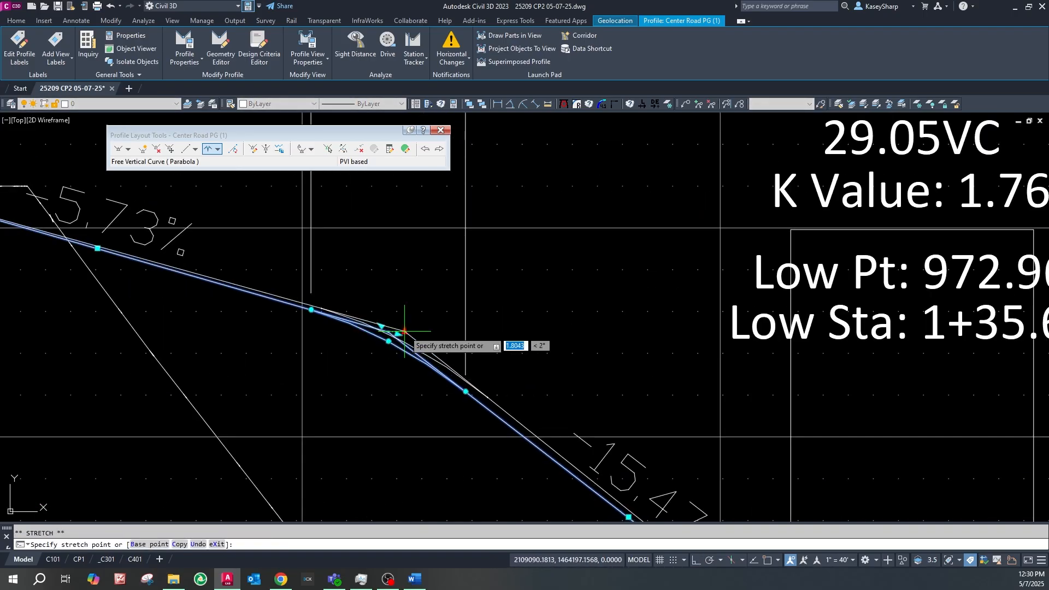
click(405, 333)
click(405, 333)
click(428, 330)
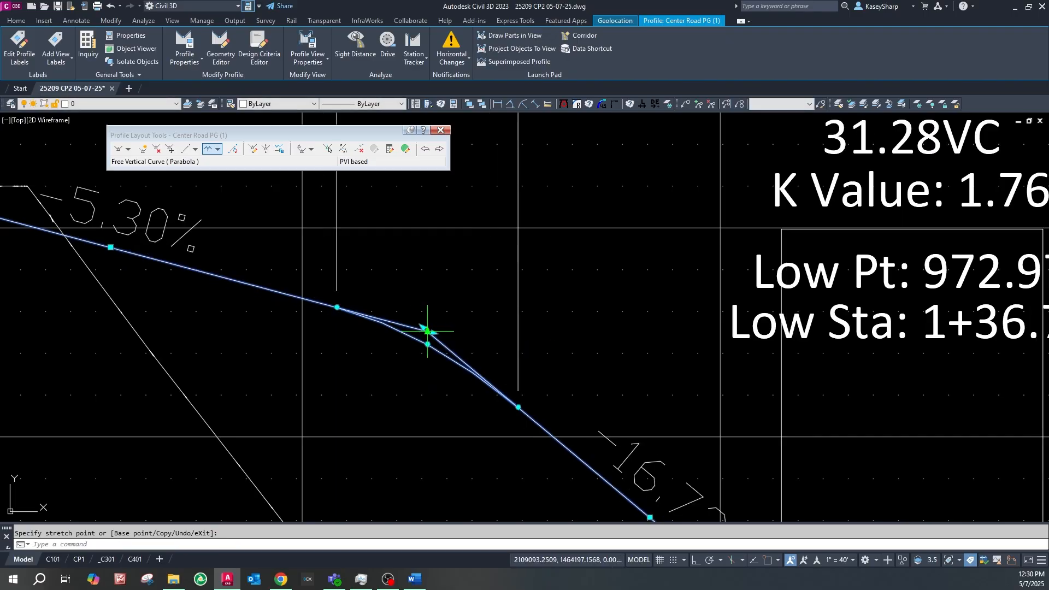
click(460, 330)
click(460, 330)
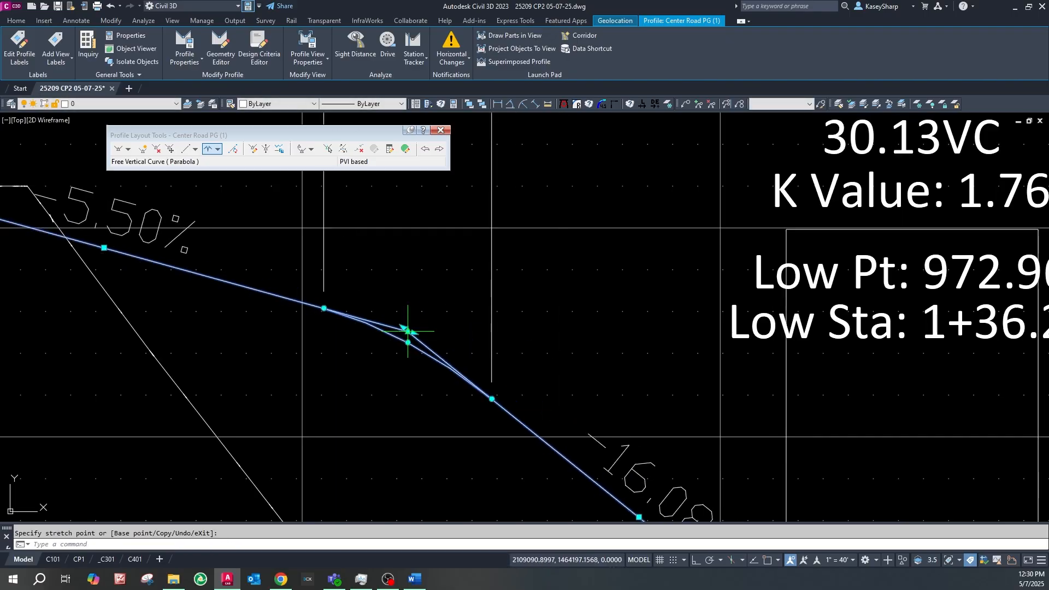
click(362, 332)
Move the low PVI forward to about station 1+54, giving a grade of about -10.15% from the first PVI
scroll(485, 326, down, 2)
scroll(485, 326, down, 2)
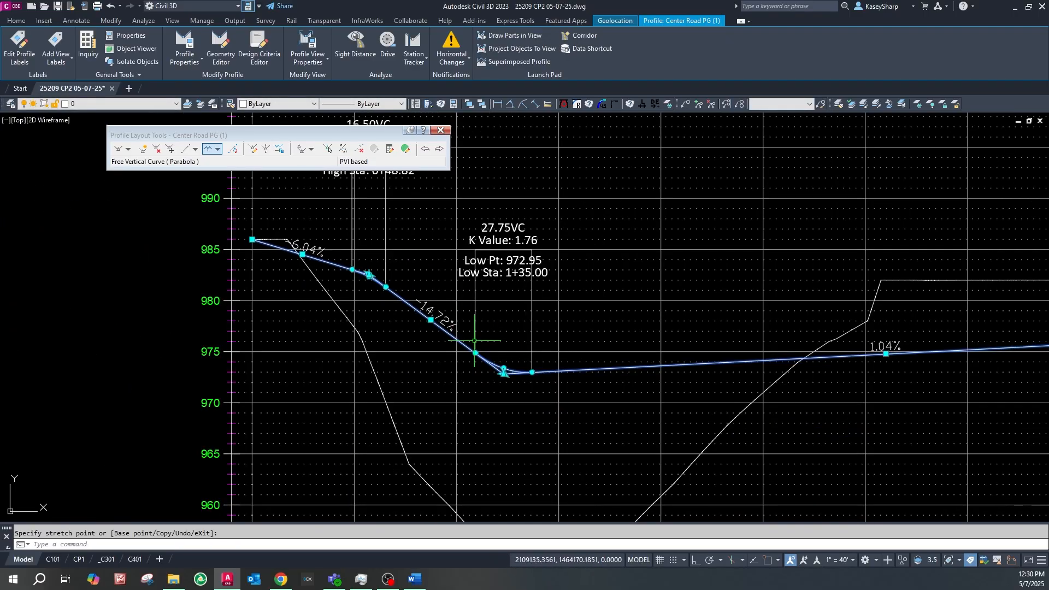
scroll(552, 415, up, 4)
scroll(549, 416, down, 4)
scroll(488, 410, up, 4)
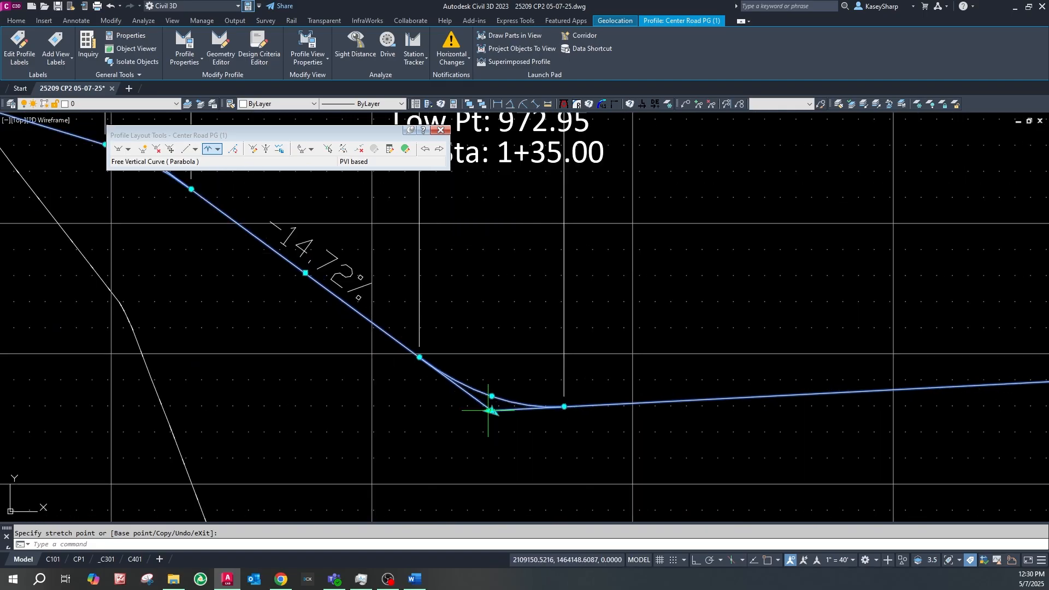
click(539, 412)
scroll(643, 379, down, 4)
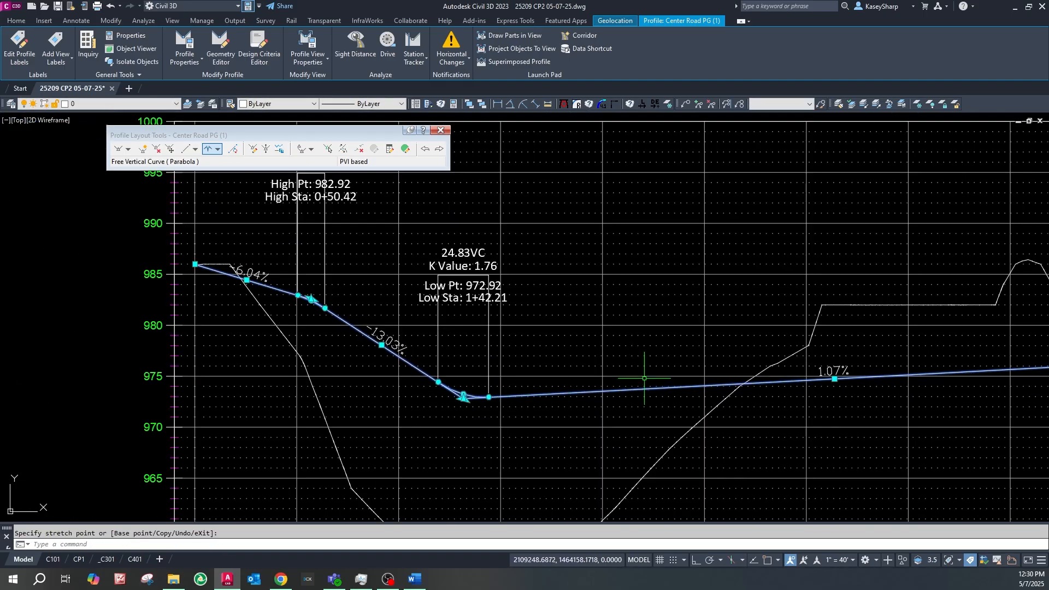
scroll(469, 394, up, 2)
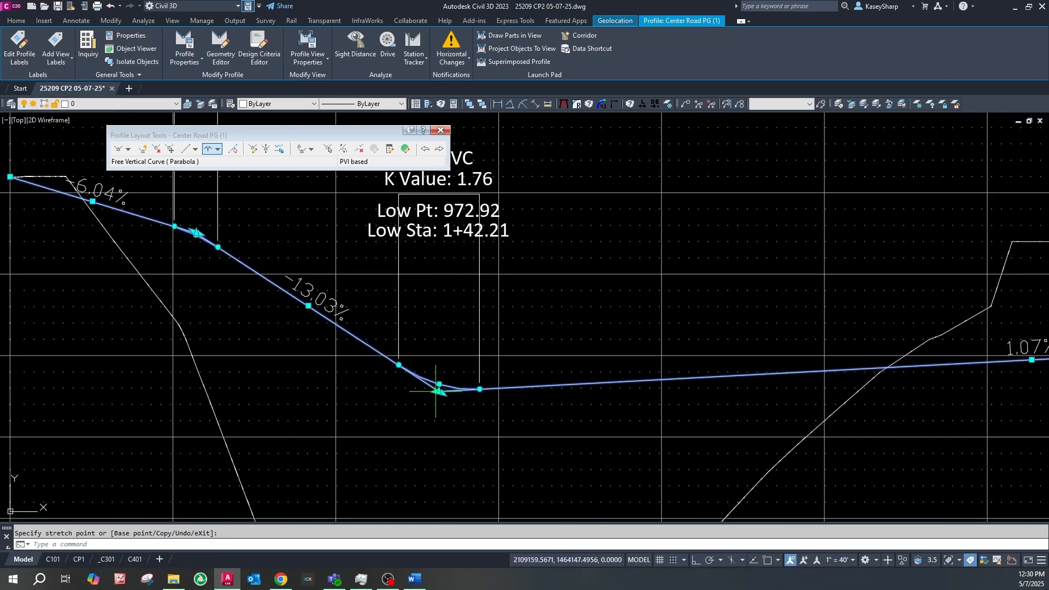
click(501, 391)
scroll(446, 388, down, 2)
scroll(480, 382, up, 5)
scroll(508, 413, down, 5)
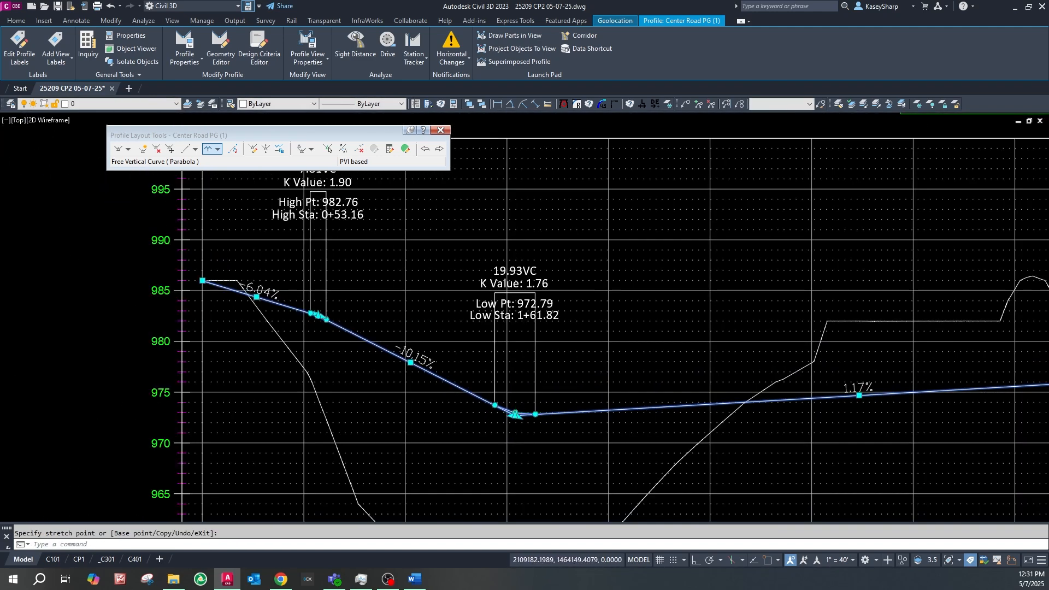
Stretch the sag curve at the low PVI to a length of about 94 feet
scroll(512, 414, up, 3)
click(513, 414)
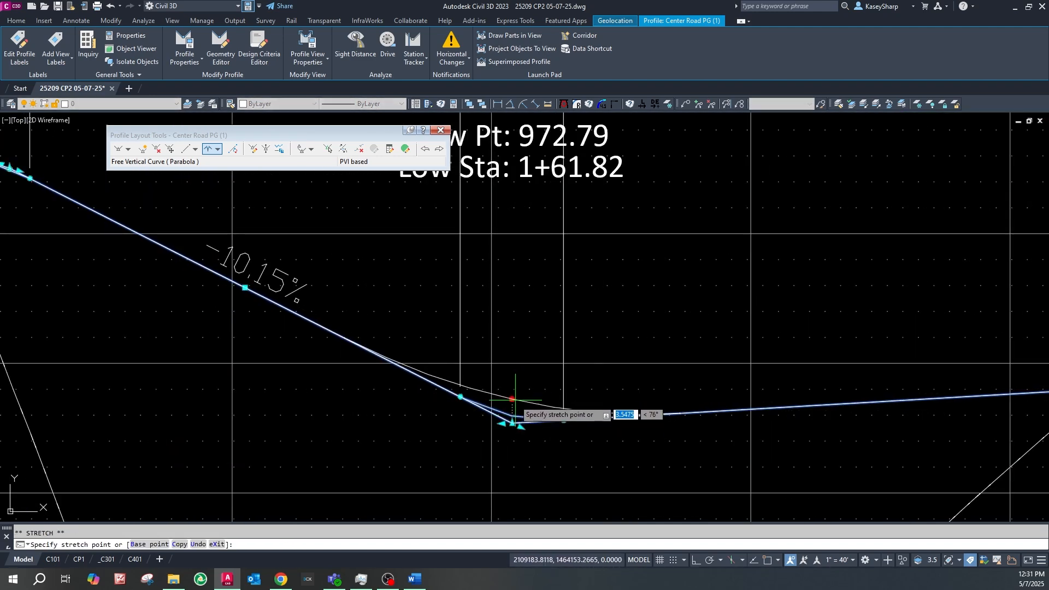
click(512, 401)
scroll(463, 410, down, 4)
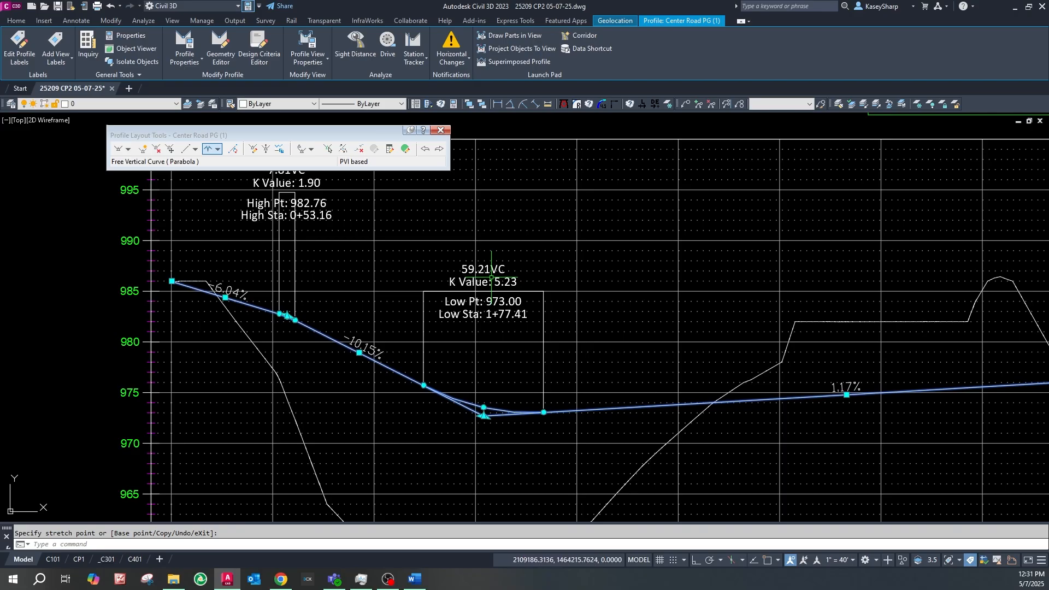
click(484, 407)
click(483, 403)
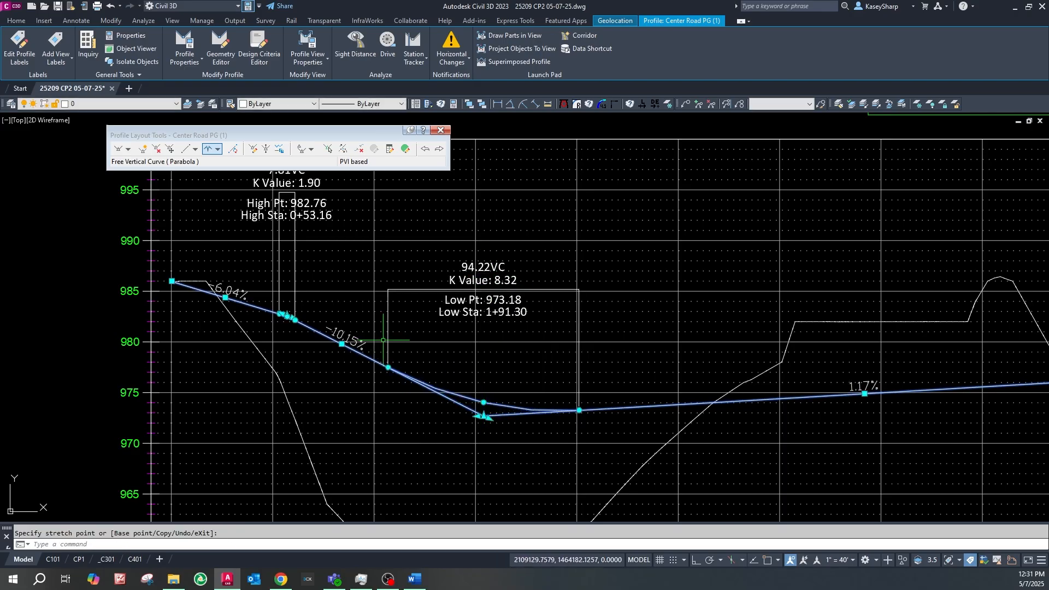
Lengthen the first crest curve to start near station 0+19, and extend the adjoining sag curve to about 116 feet
scroll(277, 312, up, 7)
scroll(338, 326, up, 4)
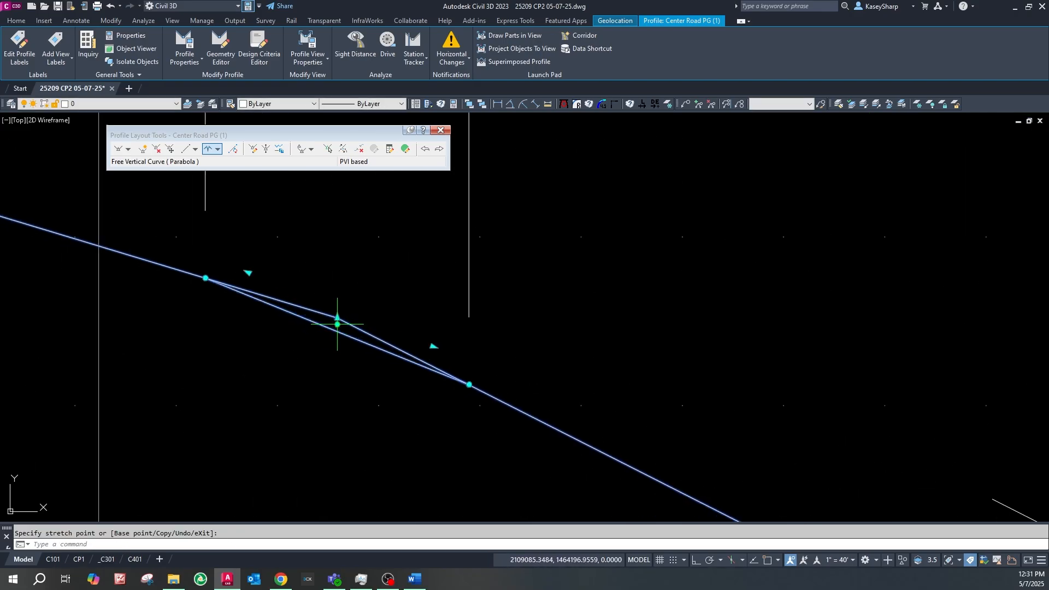
click(314, 374)
scroll(313, 375, down, 10)
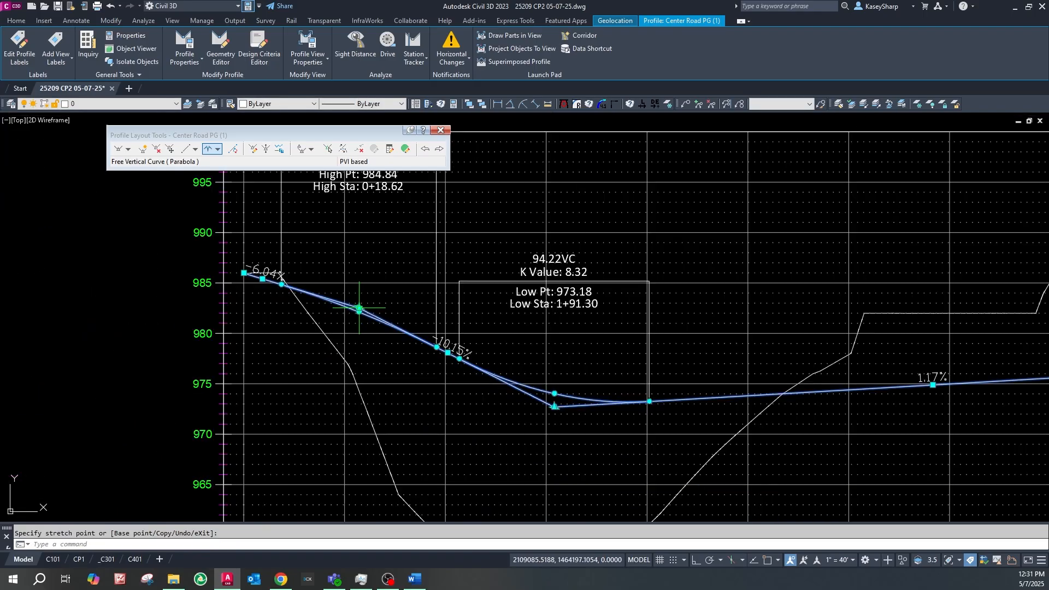
scroll(553, 458, up, 2)
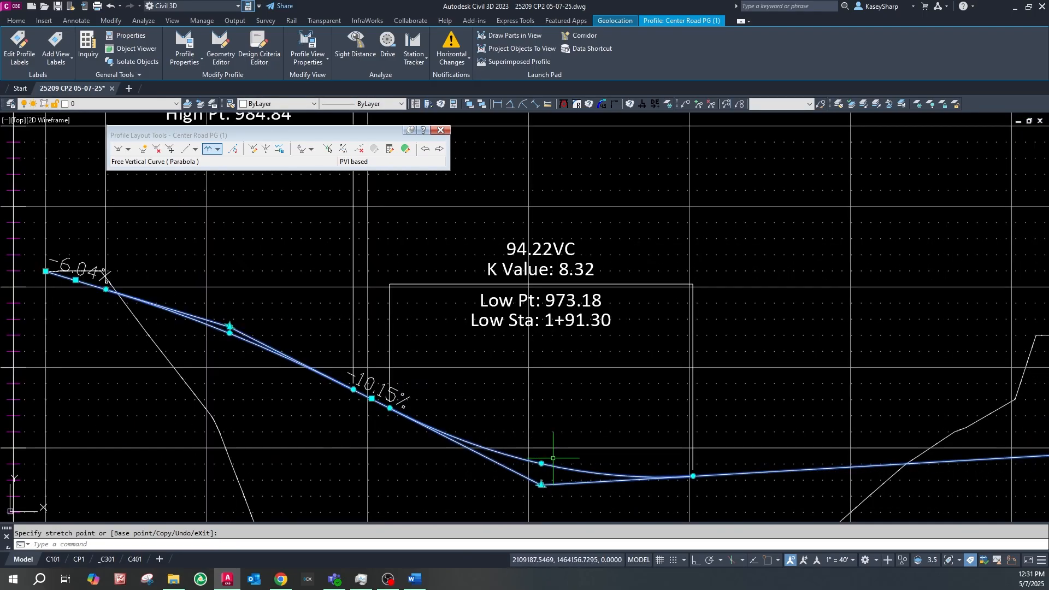
click(540, 480)
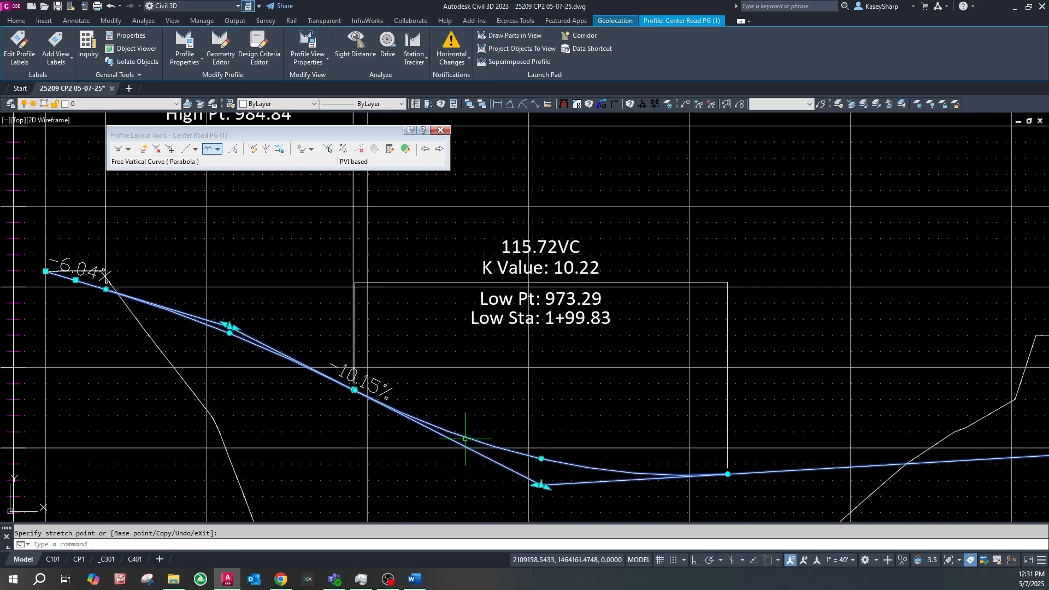
Stretch the crest curve near station 4+92 to a length of about 200 feet
scroll(386, 388, down, 3)
scroll(342, 378, down, 4)
scroll(614, 379, up, 8)
scroll(386, 344, down, 2)
scroll(541, 369, up, 8)
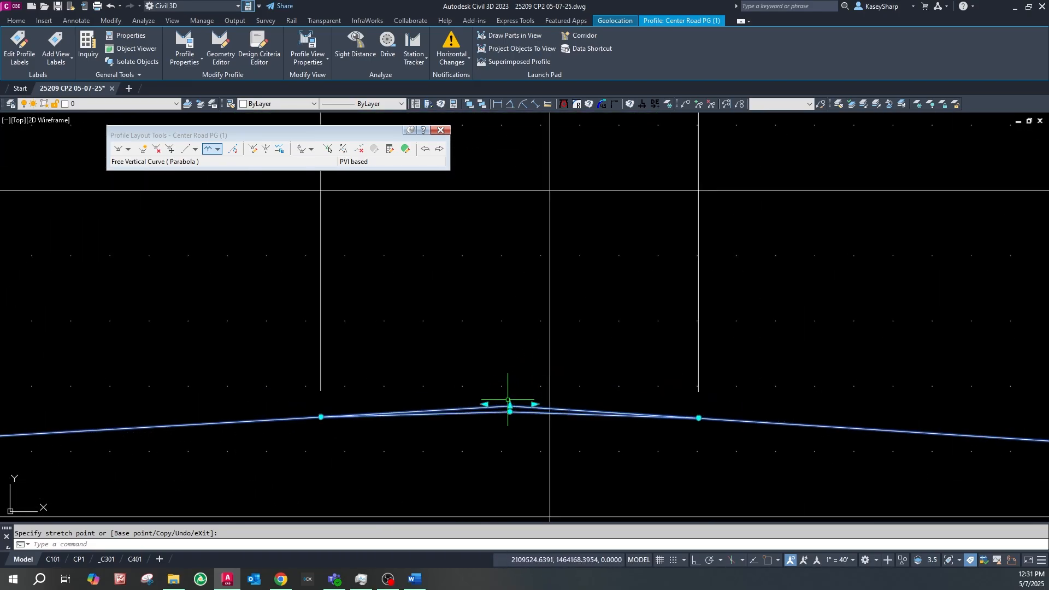
click(524, 403)
click(429, 377)
click(510, 410)
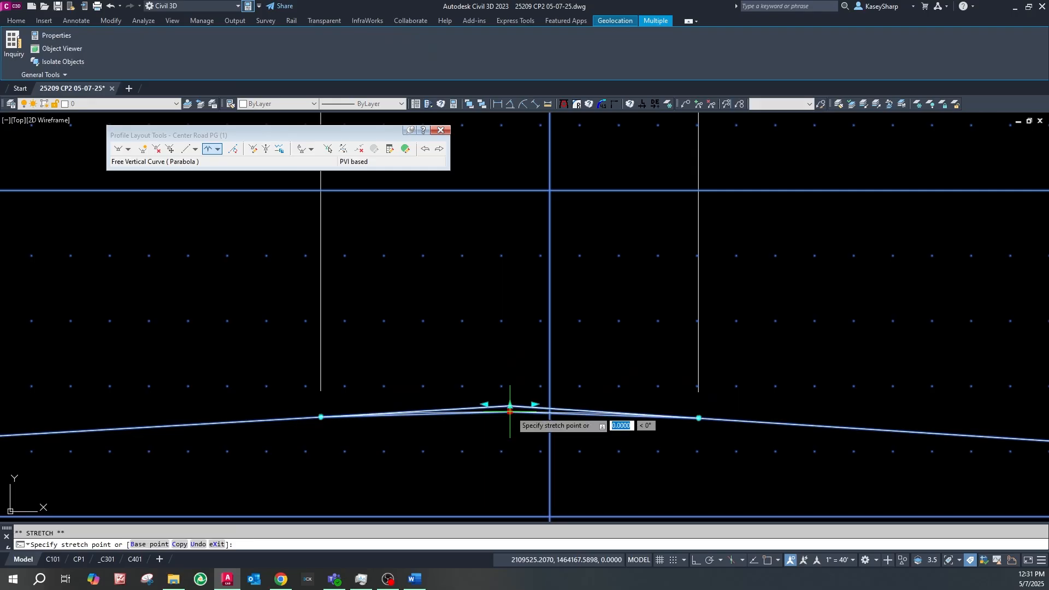
scroll(512, 418, down, 3)
click(513, 419)
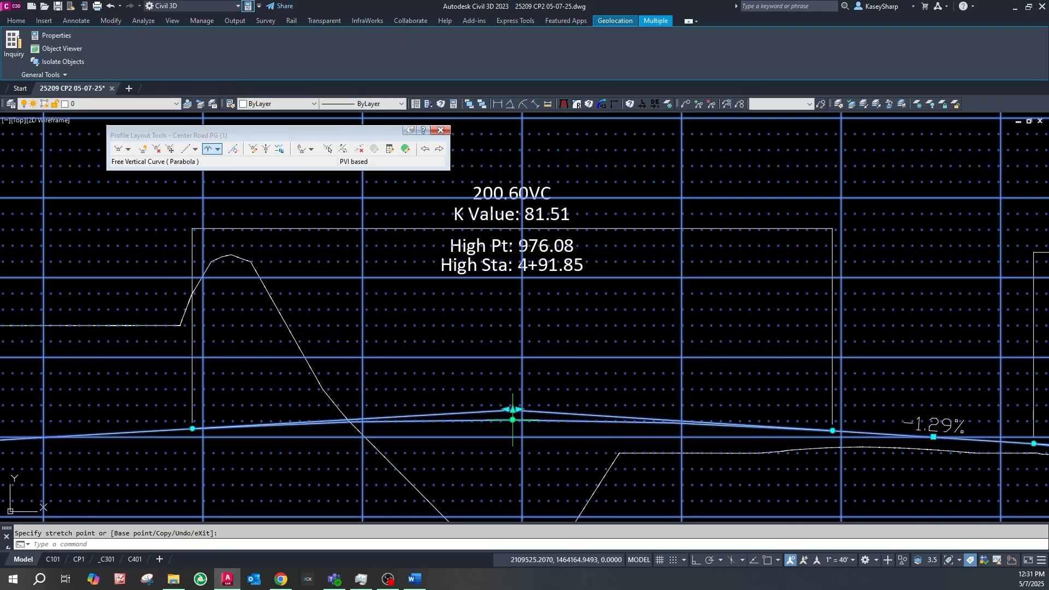
Clear the selection and review the grades and vertical curves along the full Center Road profile
scroll(381, 367, down, 3)
scroll(404, 380, up, 3)
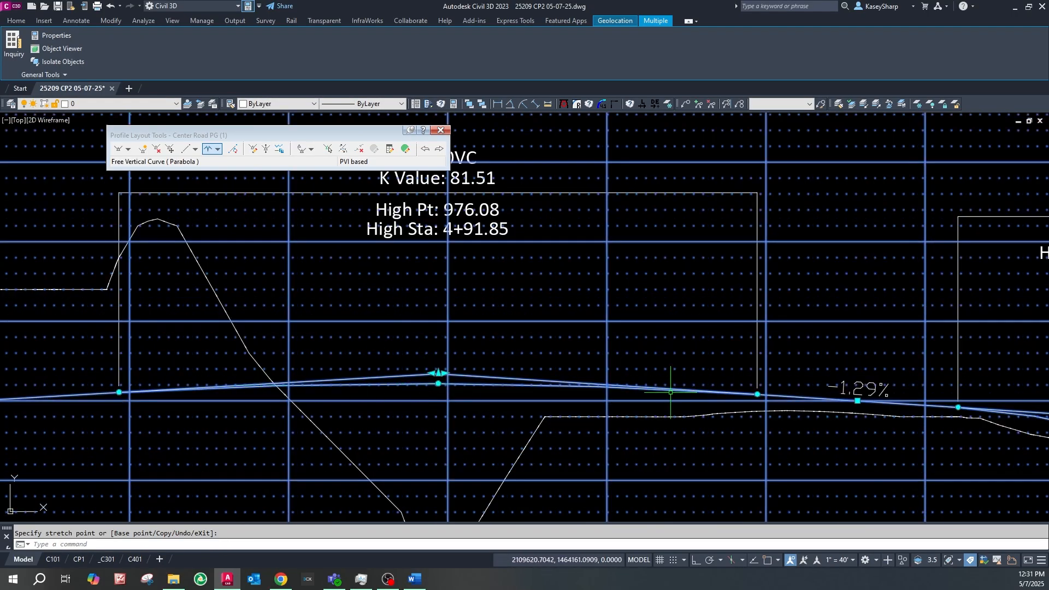
key(Escape)
scroll(645, 377, down, 5)
scroll(546, 355, up, 3)
scroll(764, 352, down, 4)
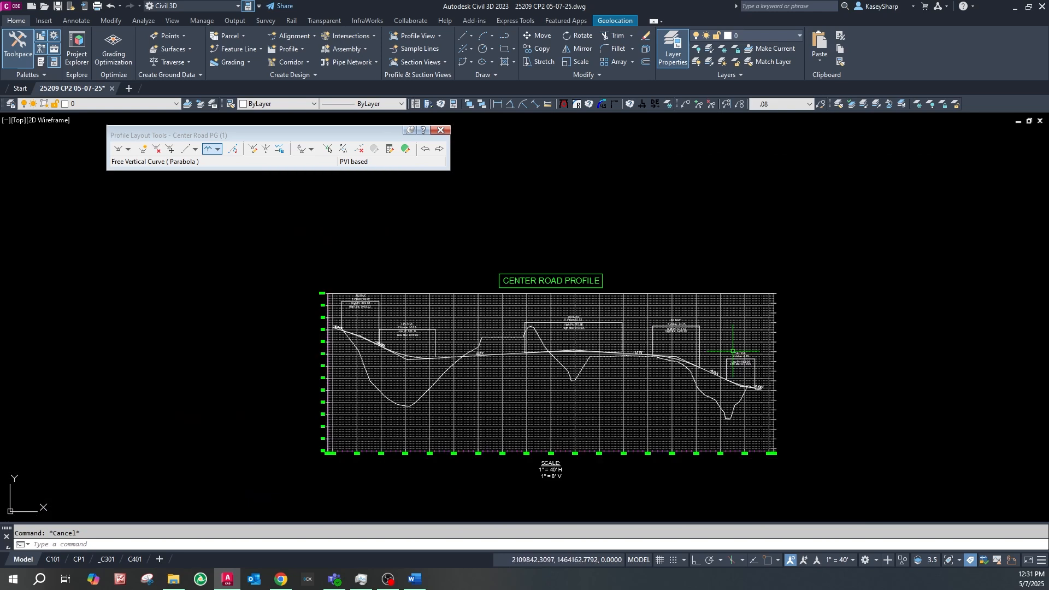
scroll(693, 361, up, 3)
scroll(649, 343, down, 2)
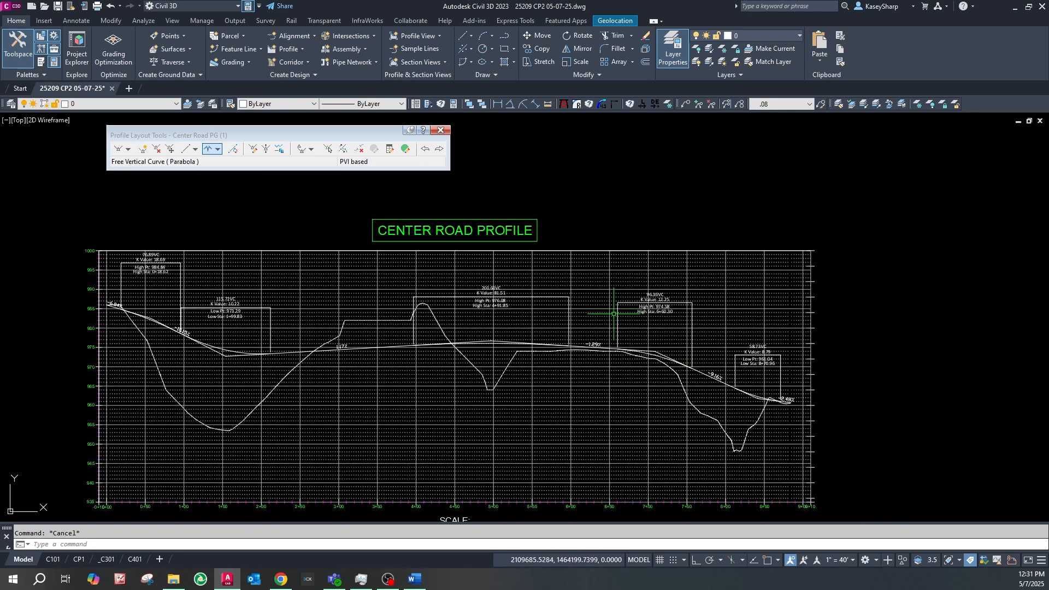